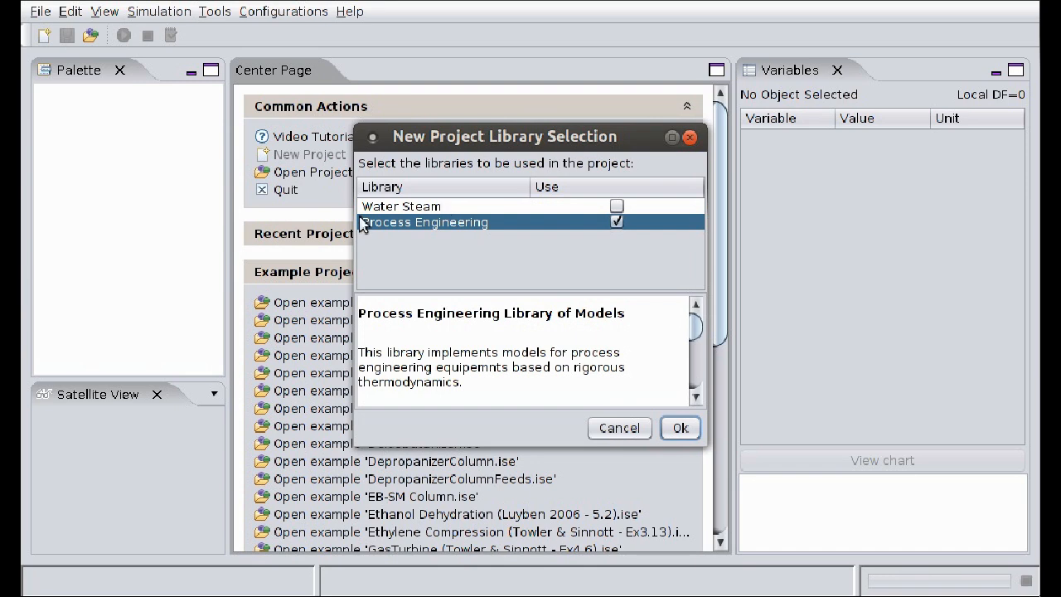
# - Create the project with the Process Engineering library and add a new oil assay in the Oil Manager
pyautogui.click(681, 426)
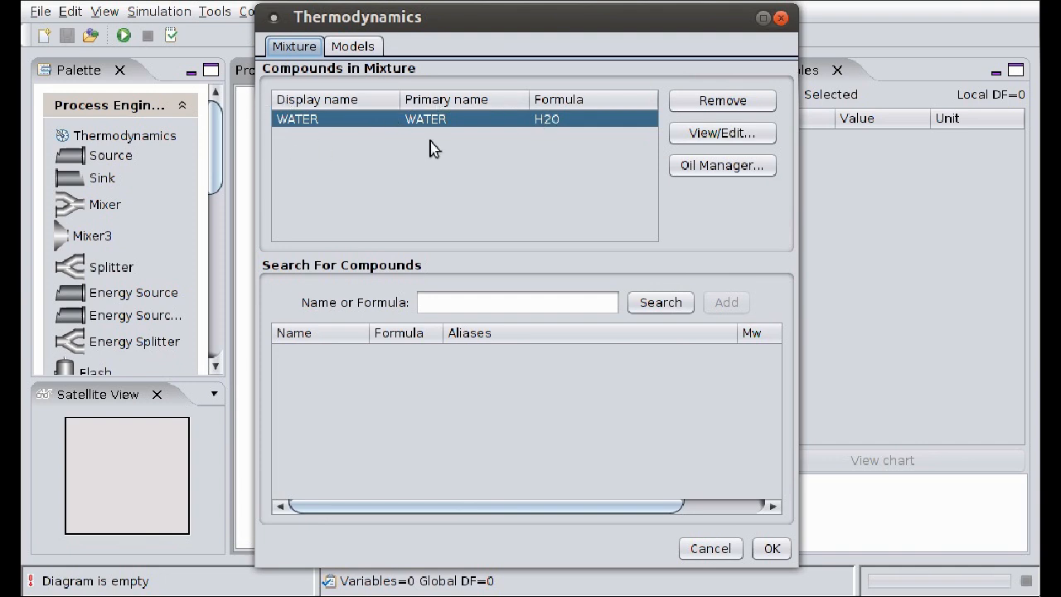
pyautogui.click(746, 170)
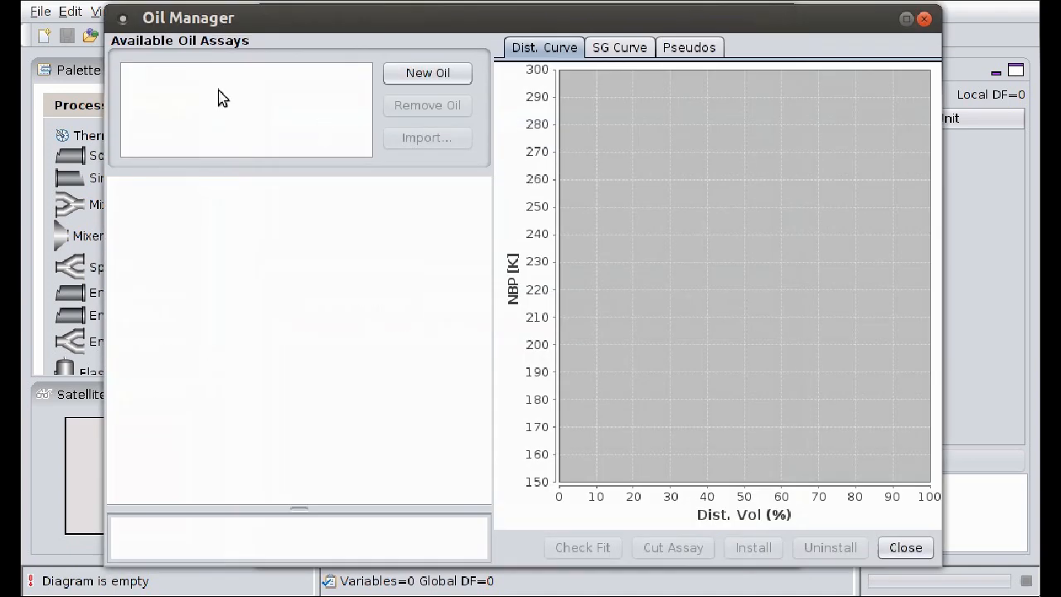
pyautogui.click(428, 73)
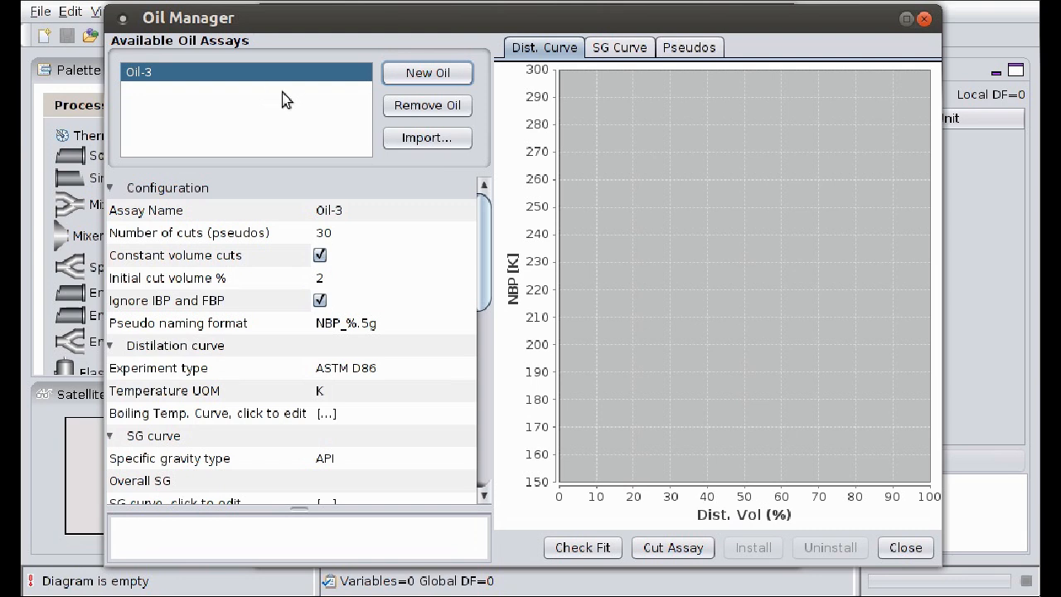
# - Name the new oil assay MEDANITO
pyautogui.click(375, 214)
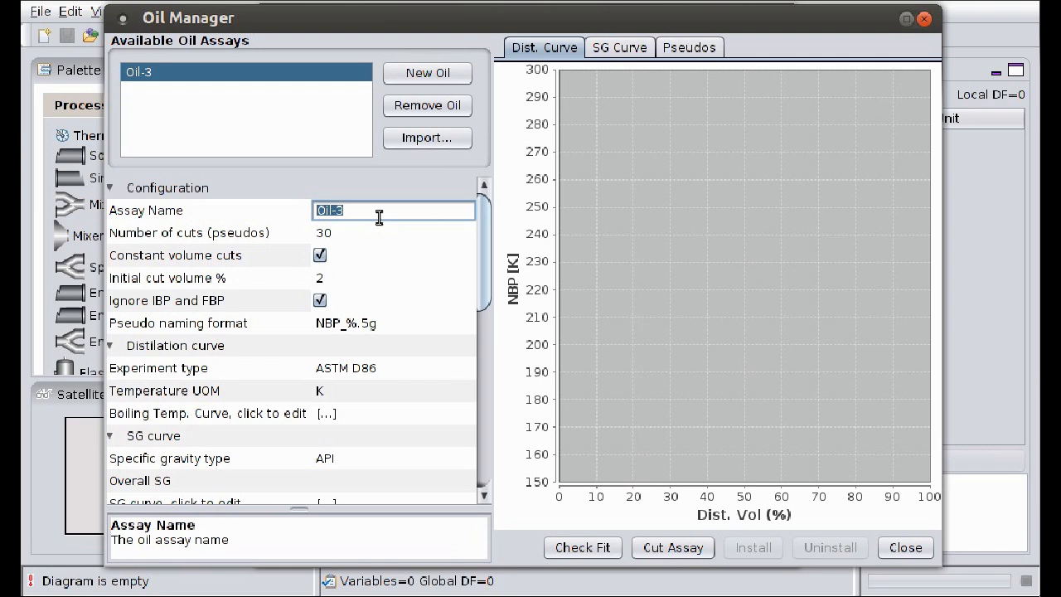
pyautogui.write('MEDANITO')
pyautogui.press('Return')
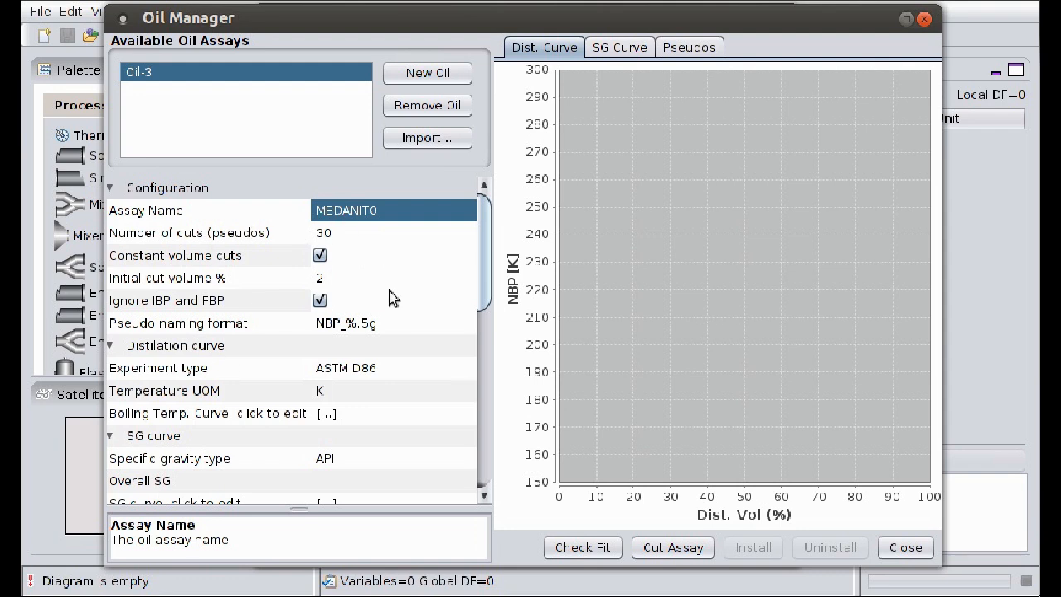
# - Set the distillation curve's experiment type to TBP and its temperature unit to C
pyautogui.scroll(-1, 358, 261)
pyautogui.scroll(1, 358, 262)
pyautogui.scroll(-1, 386, 257)
pyautogui.scroll(-1, 429, 253)
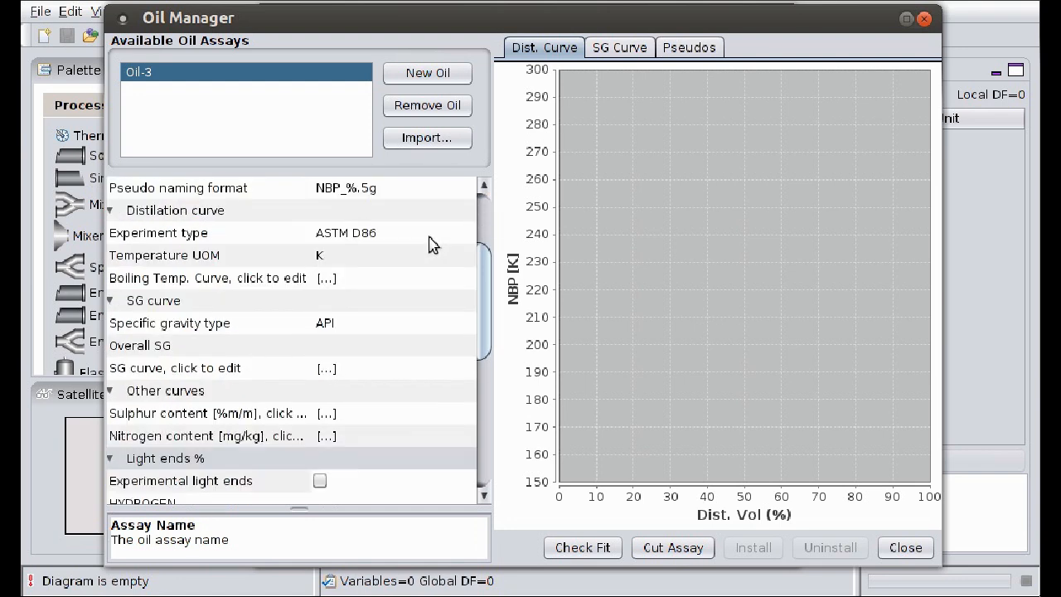
pyautogui.click(399, 234)
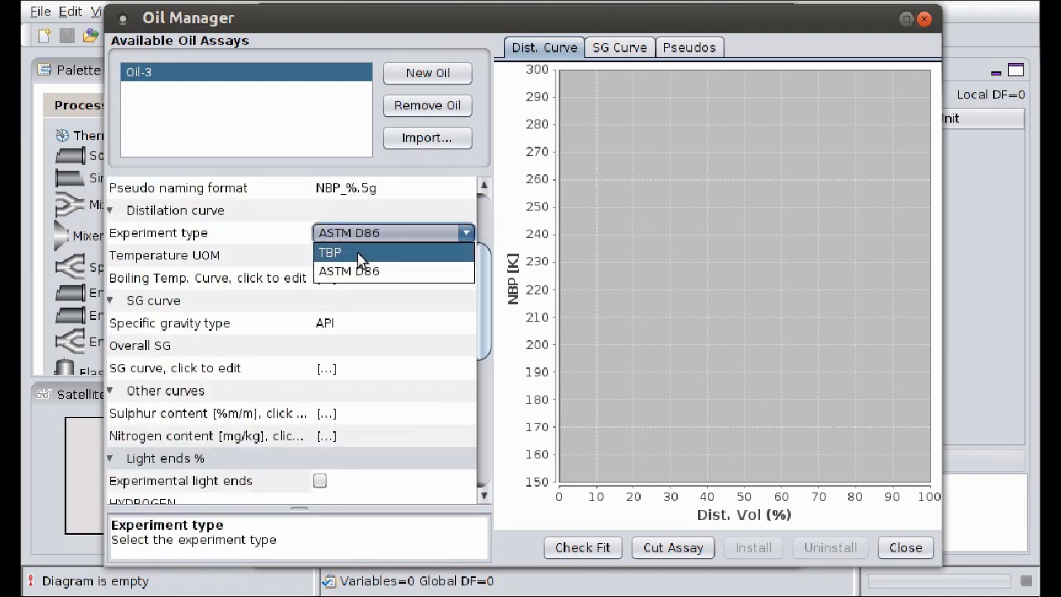
pyautogui.click(380, 256)
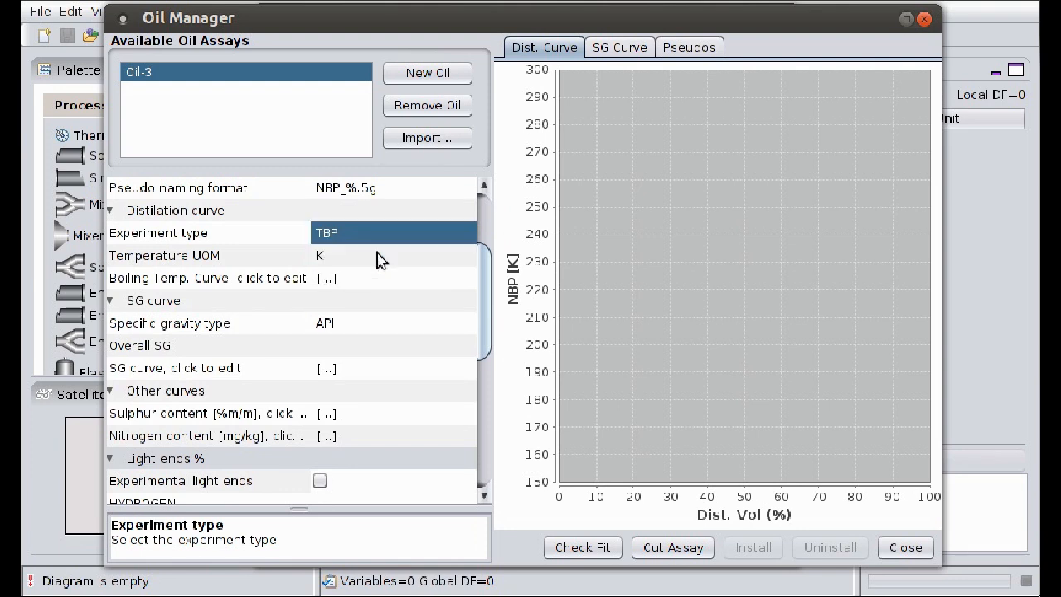
pyautogui.click(358, 261)
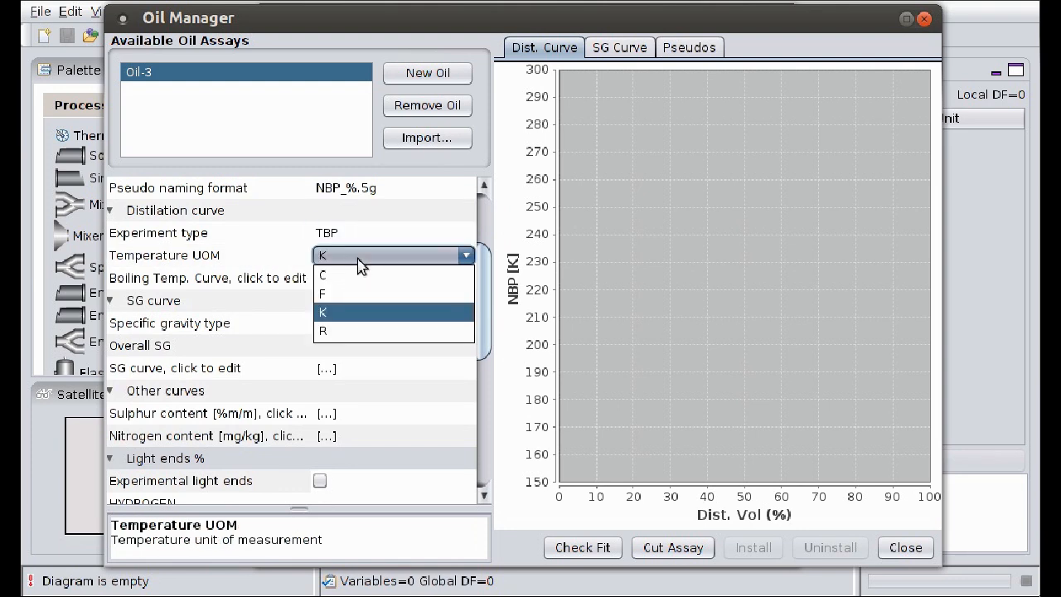
pyautogui.click(352, 284)
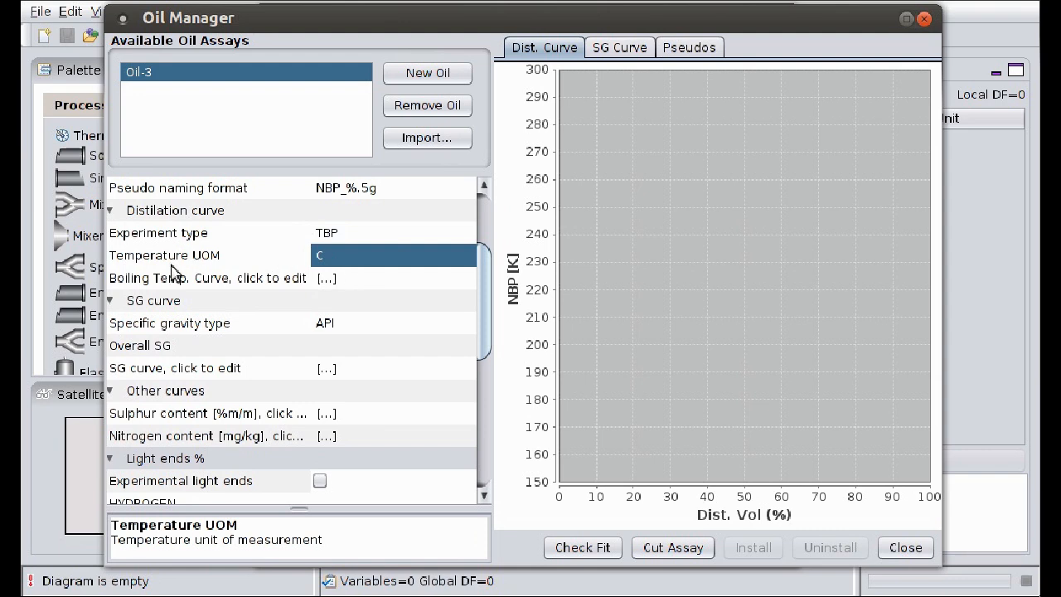
# - Open the boiling temperature curve for editing and enter its first point, 7.74 % distilled at 80
pyautogui.click(262, 282)
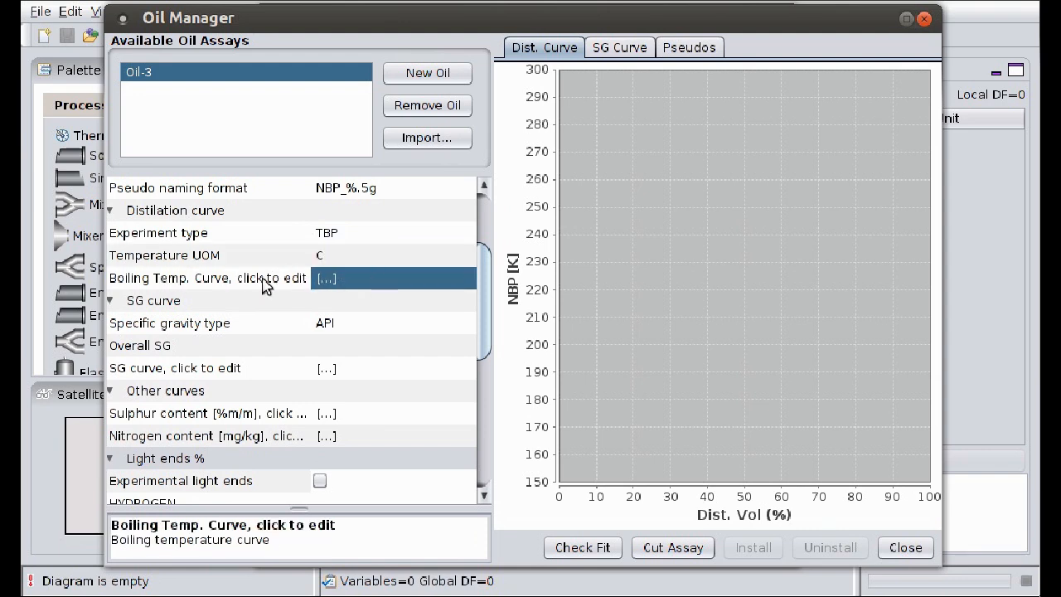
pyautogui.click(378, 286)
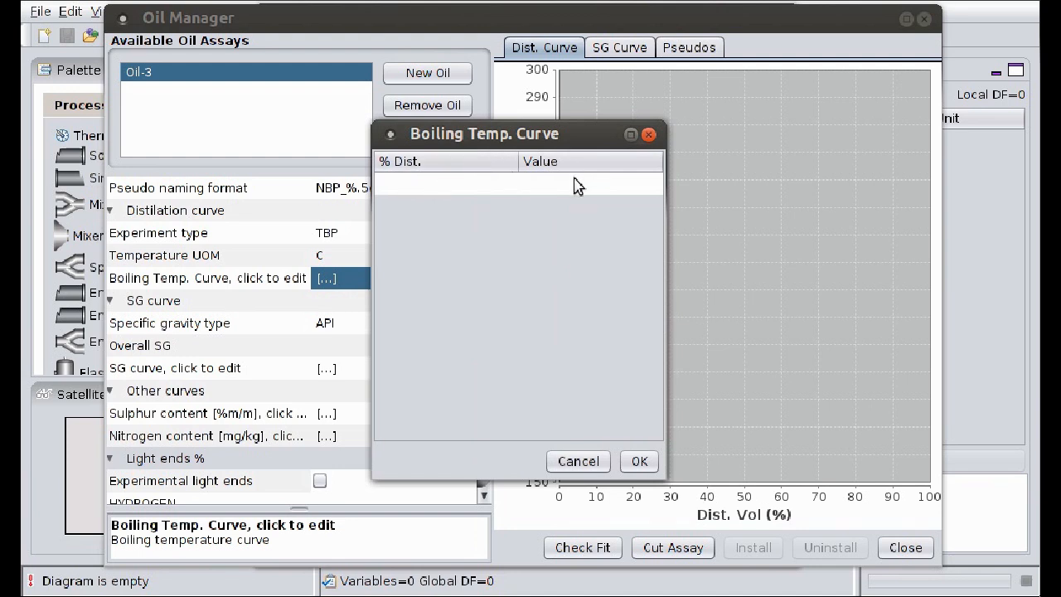
pyautogui.doubleClick(420, 184)
pyautogui.write('7.74')
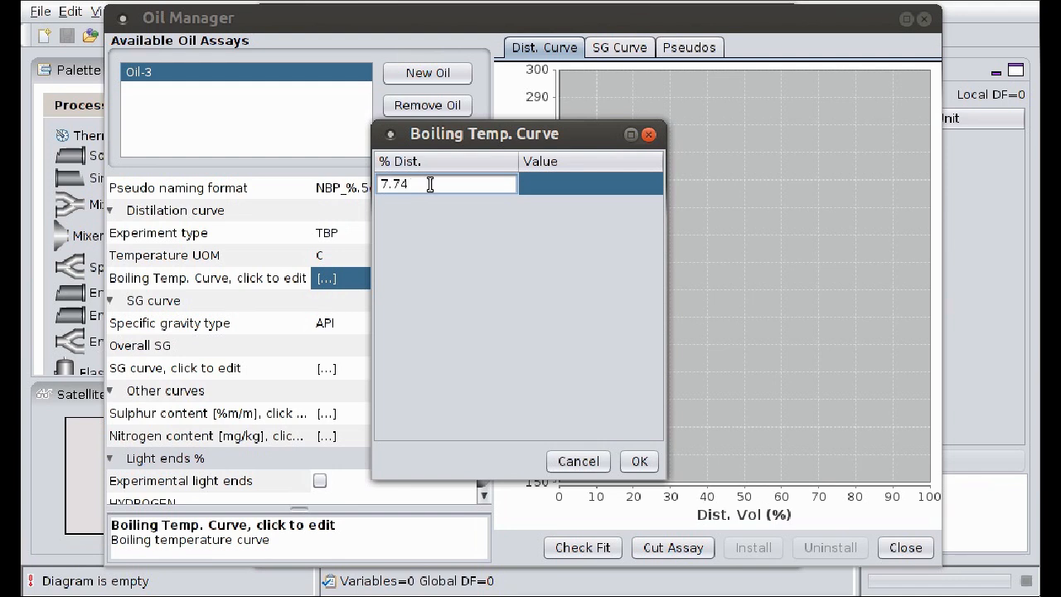
pyautogui.press('Tab')
pyautogui.write('8')
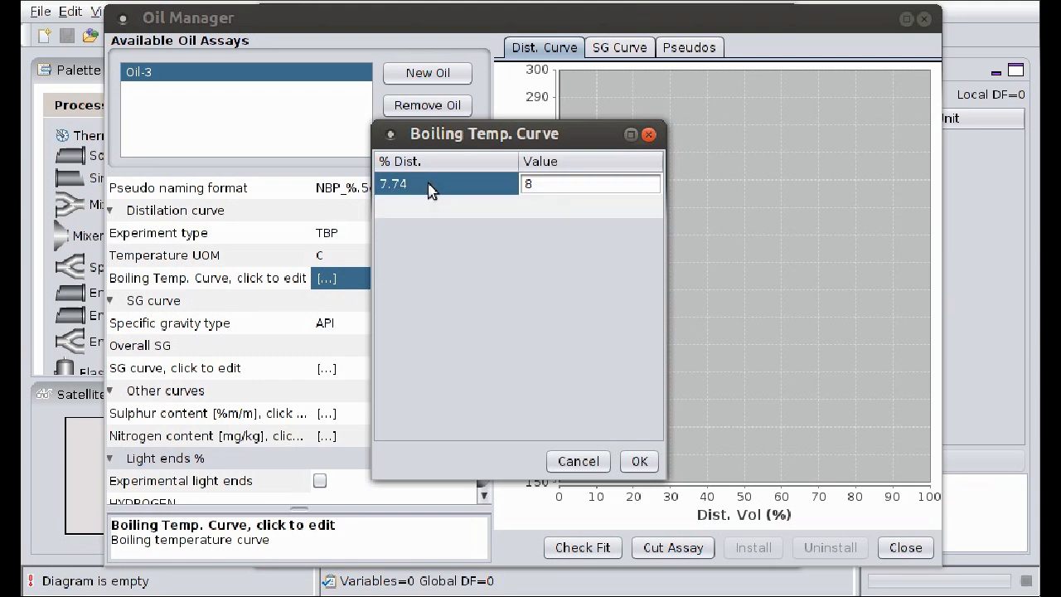
pyautogui.write('0')
pyautogui.press('Return')
# - Add boiling curve points of 10.5 % distilled at 100 and 22.86 % at 160
pyautogui.press('Left')
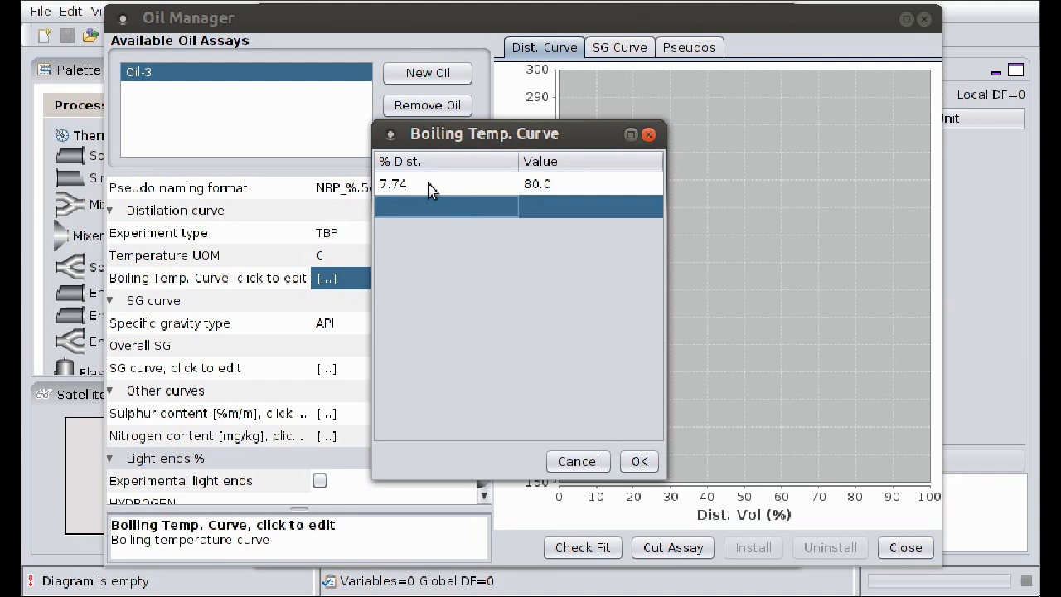
pyautogui.write('1')
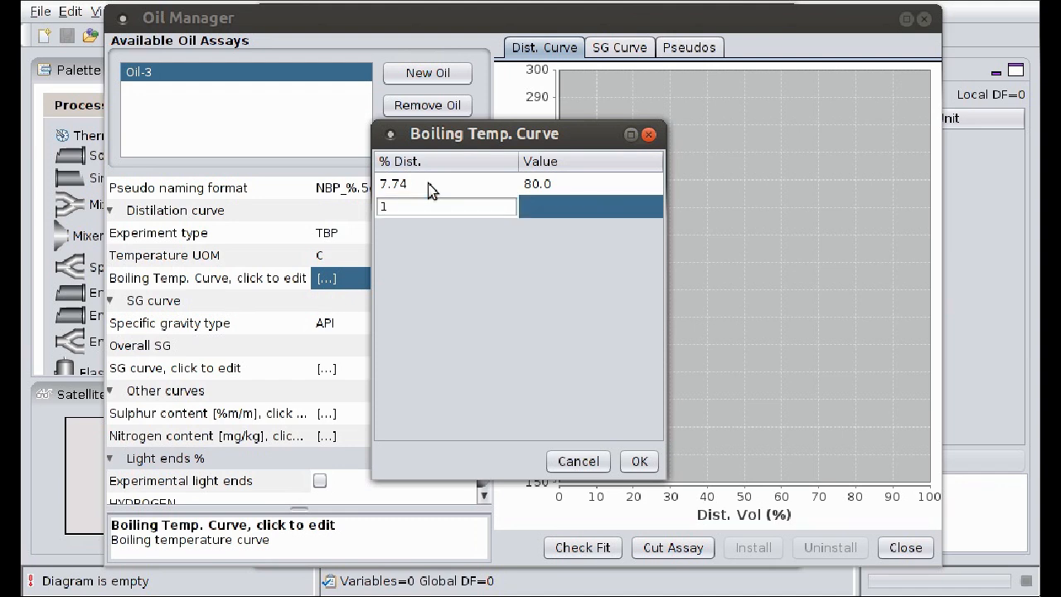
pyautogui.write('0.5')
pyautogui.press('Return')
pyautogui.write('1')
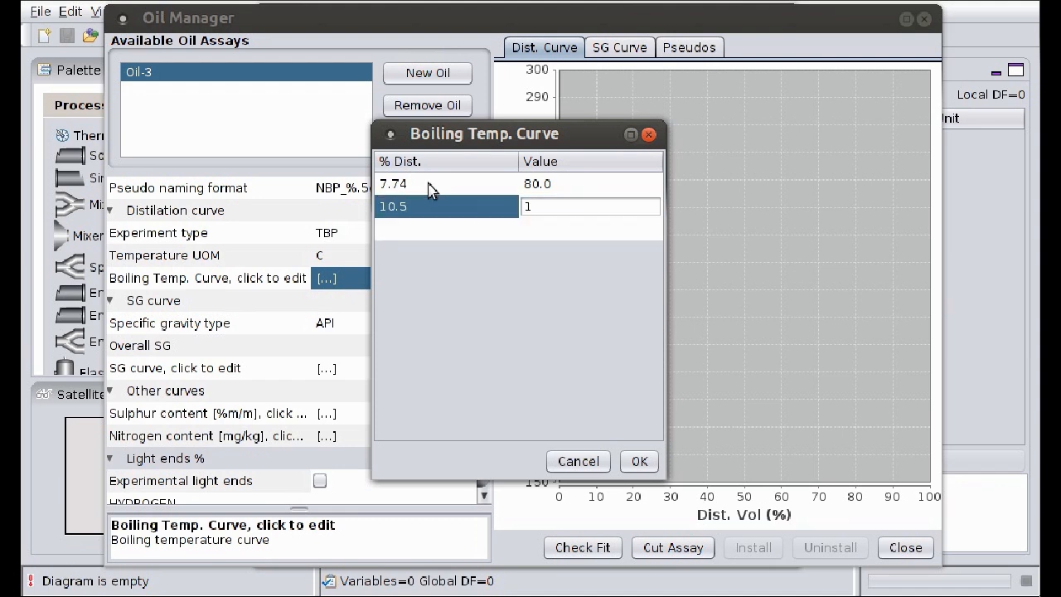
pyautogui.write('00')
pyautogui.press('Return')
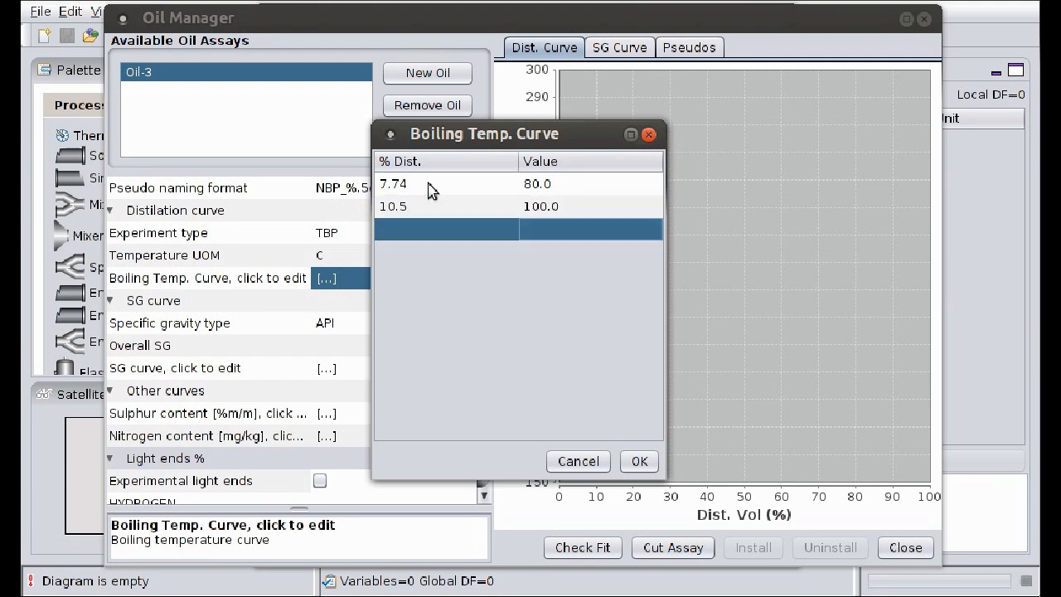
pyautogui.write('2')
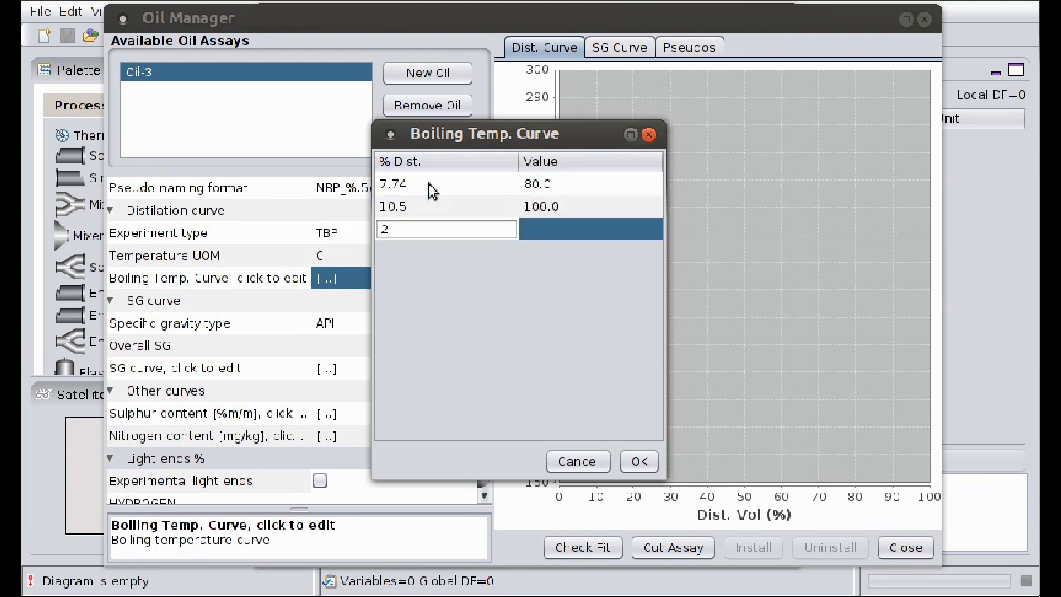
pyautogui.write('2.86')
pyautogui.press('Return')
pyautogui.write('160')
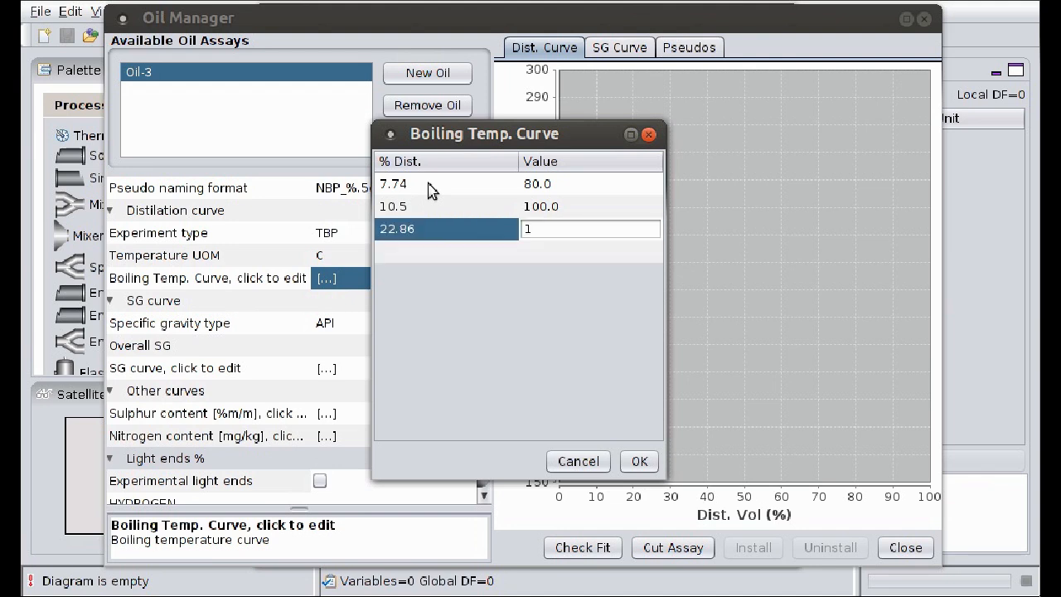
pyautogui.press('Return')
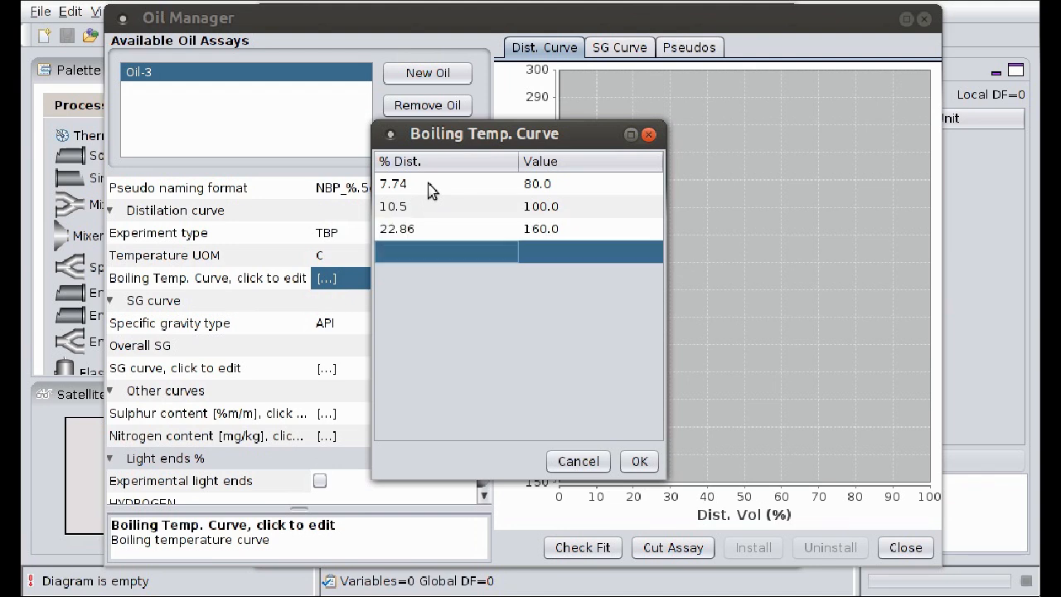
# - Add boiling curve points of 30.98 % distilled at 220 and 40.71 % at 280
pyautogui.write('30.98')
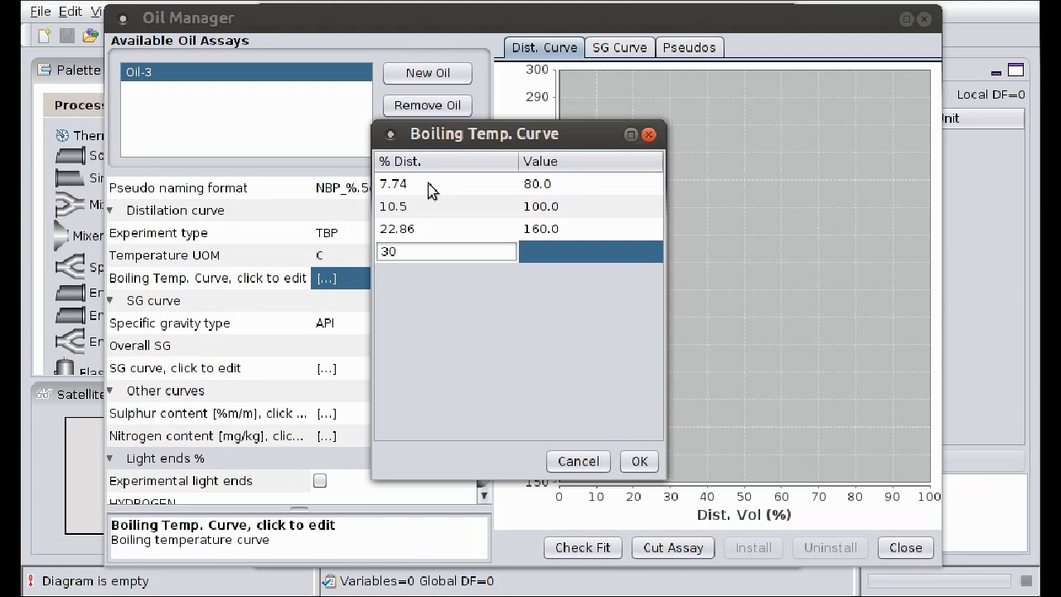
pyautogui.press('Return')
pyautogui.write('2')
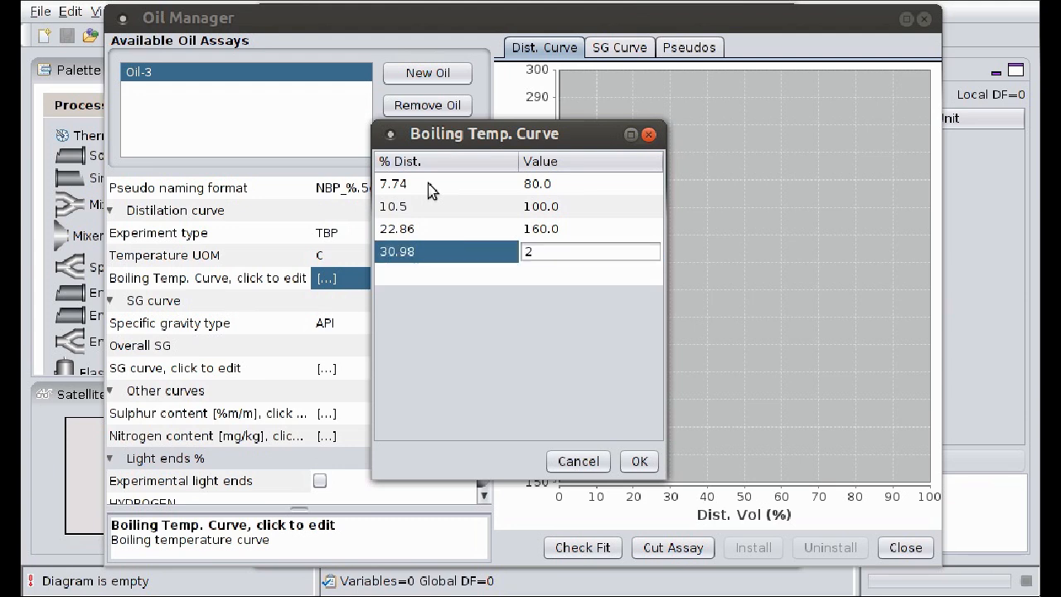
pyautogui.write('20')
pyautogui.press('Return')
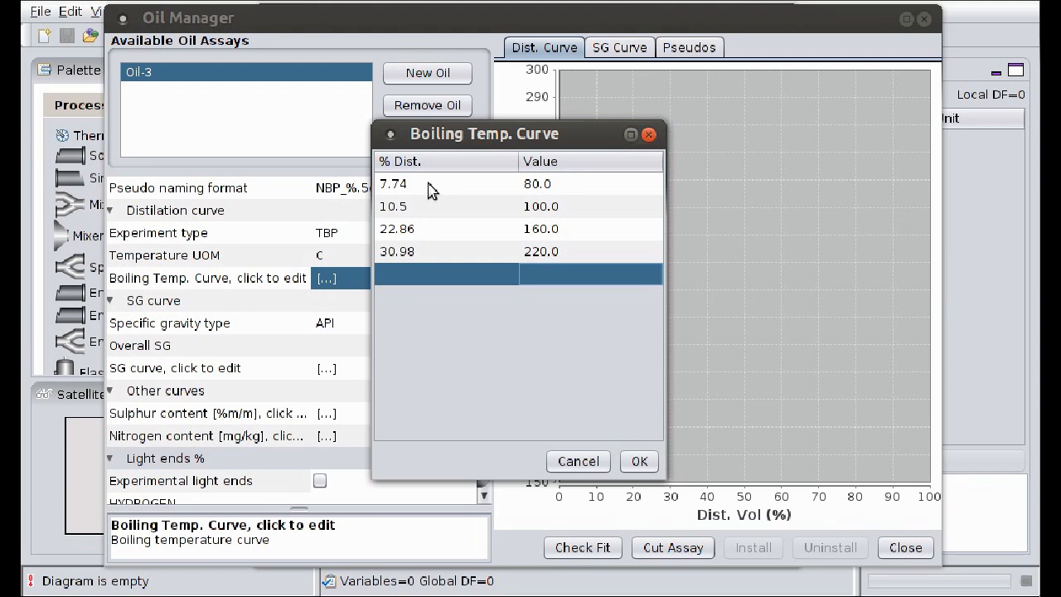
pyautogui.write('40.71')
pyautogui.press('Return')
pyautogui.write('2')
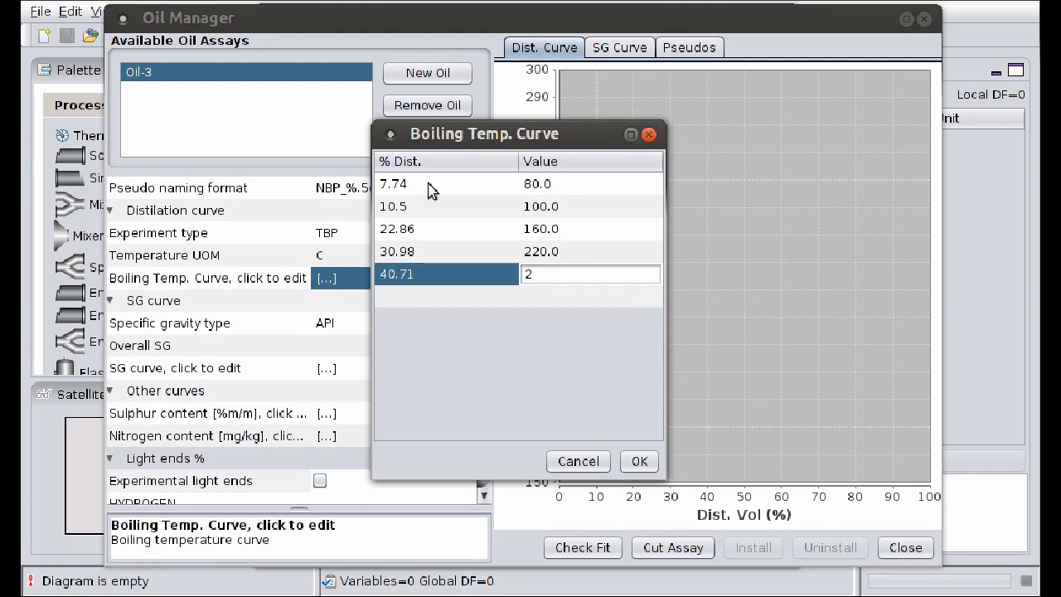
pyautogui.write('80')
pyautogui.press('Return')
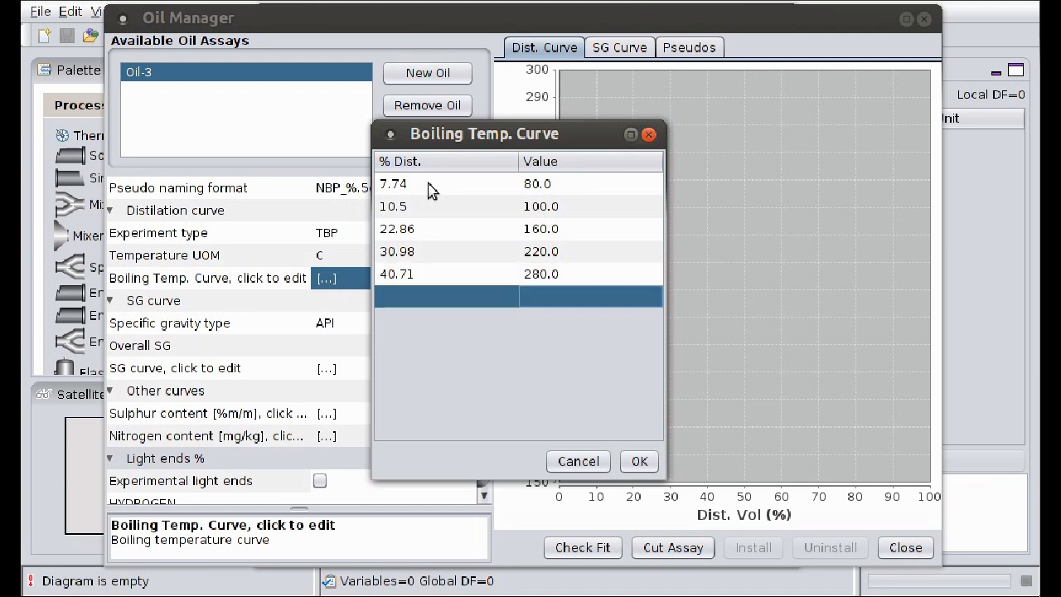
# - Add boiling curve points of 52.31 % distilled at 340 and 63.2 % at 400
pyautogui.write('5')
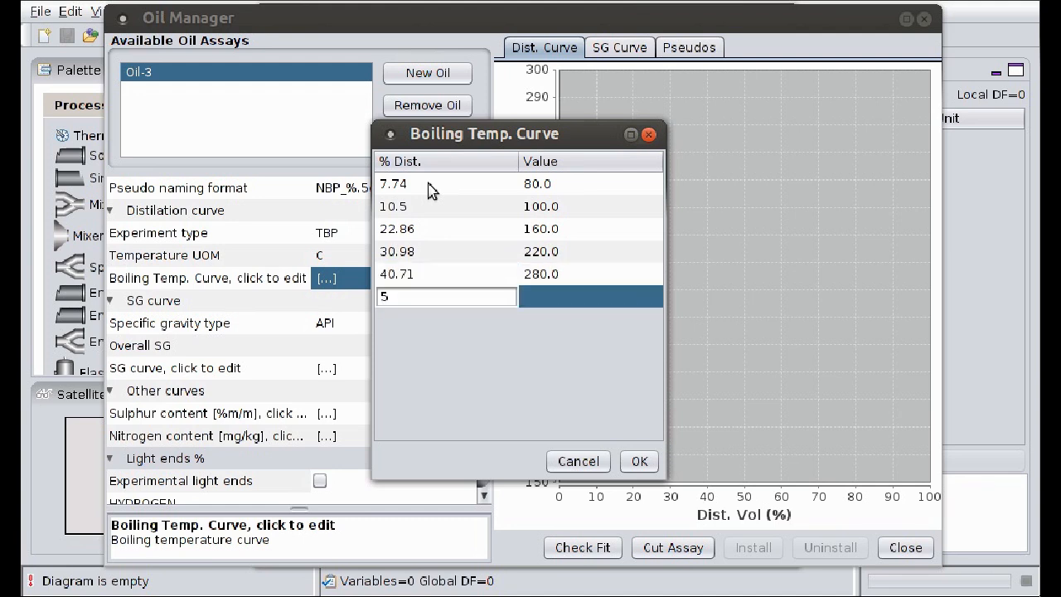
pyautogui.write('2.31')
pyautogui.press('Tab')
pyautogui.write('3')
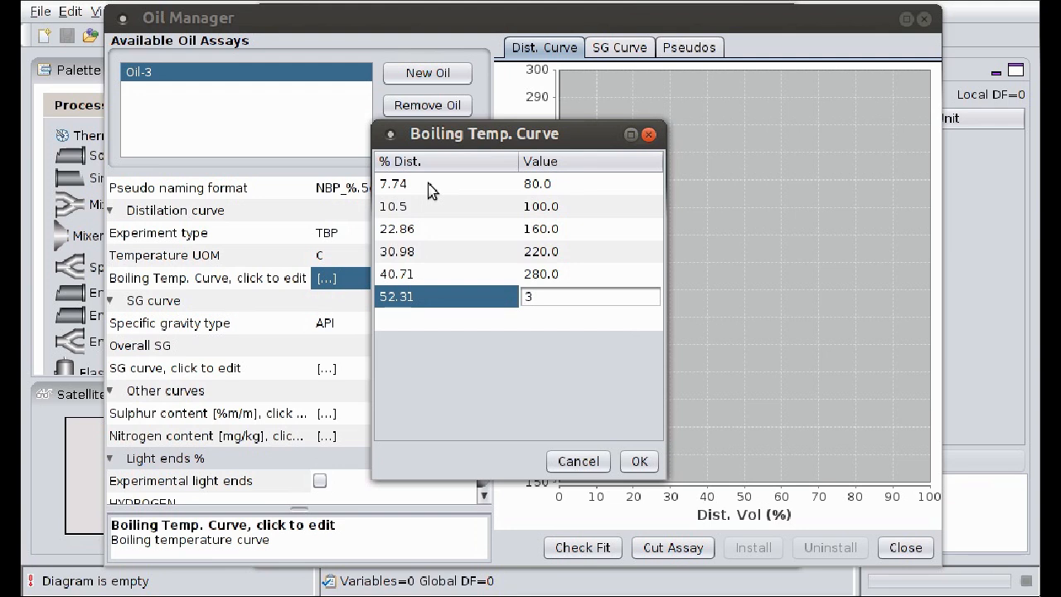
pyautogui.write('40')
pyautogui.press('Return')
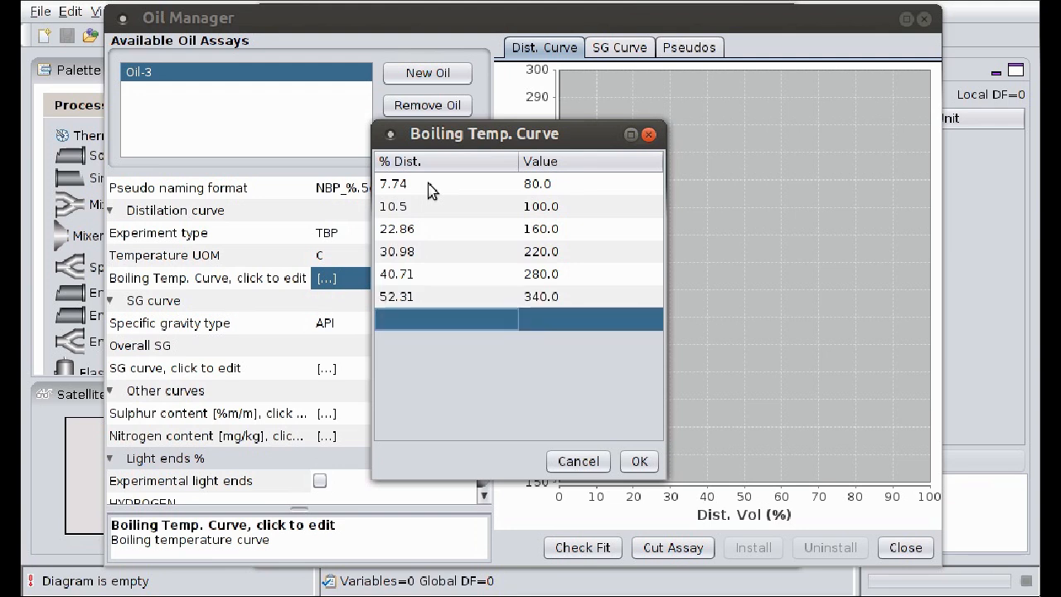
pyautogui.write('63.2')
pyautogui.press('Tab')
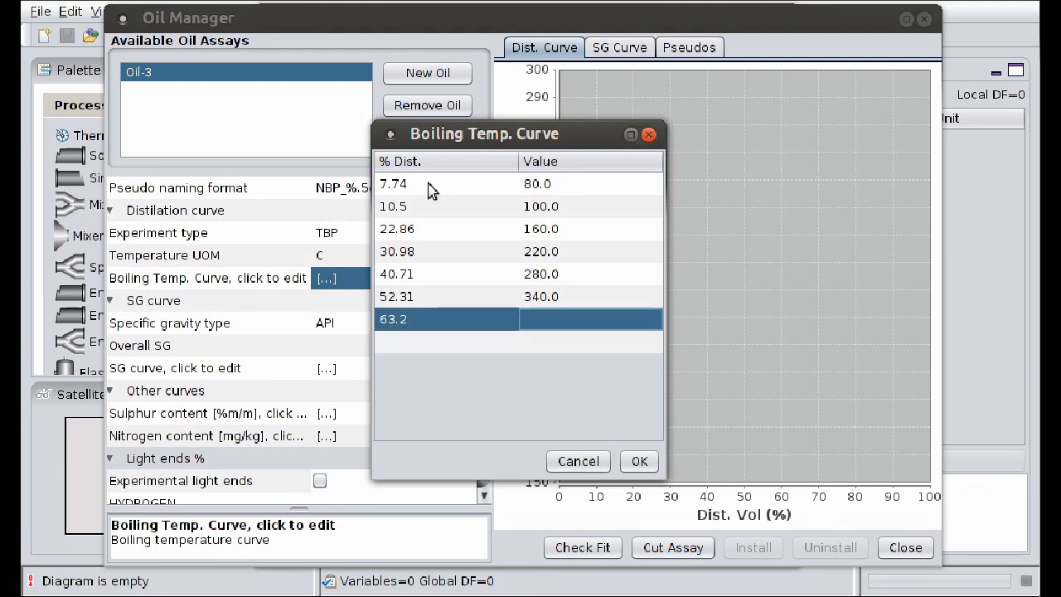
pyautogui.write('400')
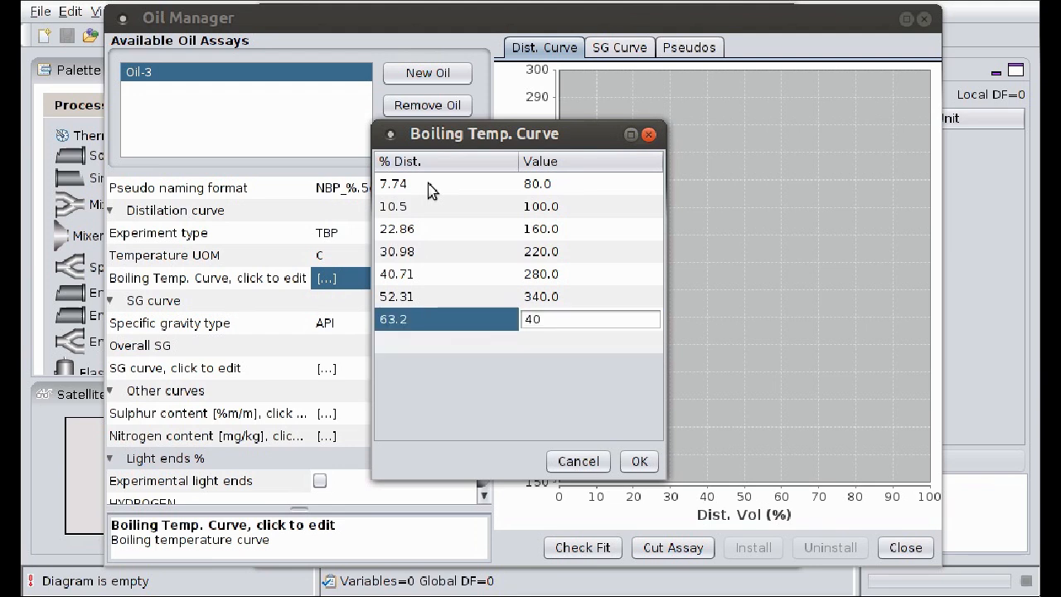
pyautogui.press('Return')
# - Add boiling curve points of 72.21 % distilled at 460 and 83.63 % at 560
pyautogui.write('7')
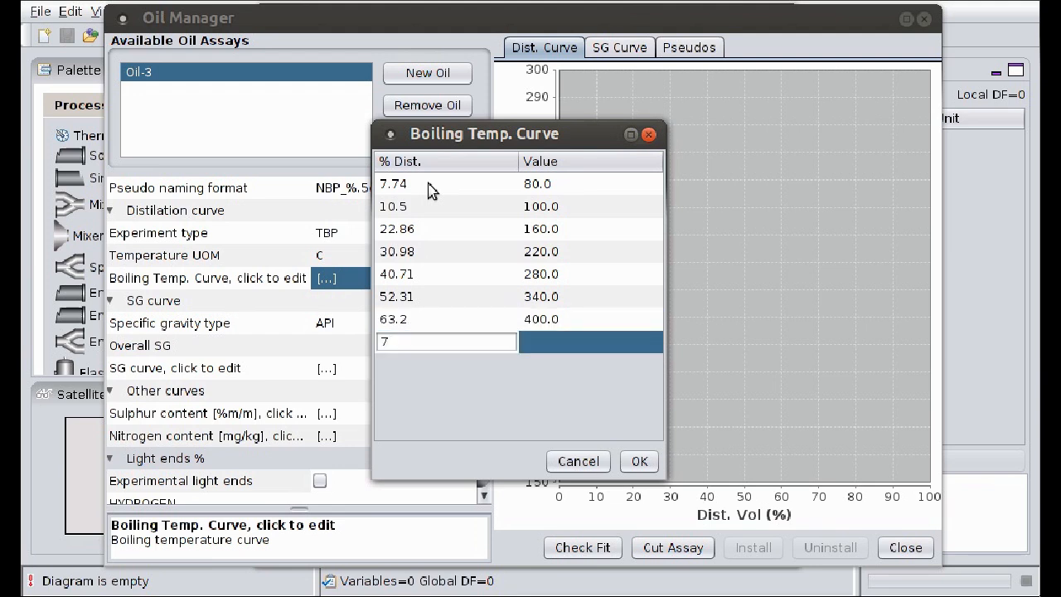
pyautogui.write('2.21')
pyautogui.press('Tab')
pyautogui.write('460')
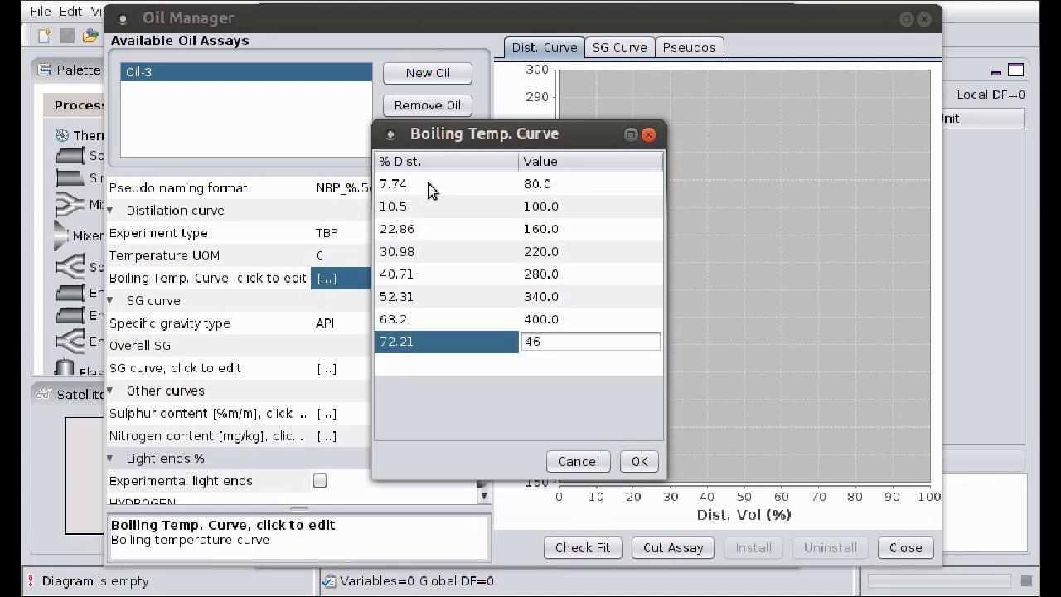
pyautogui.press('Return')
pyautogui.write('8')
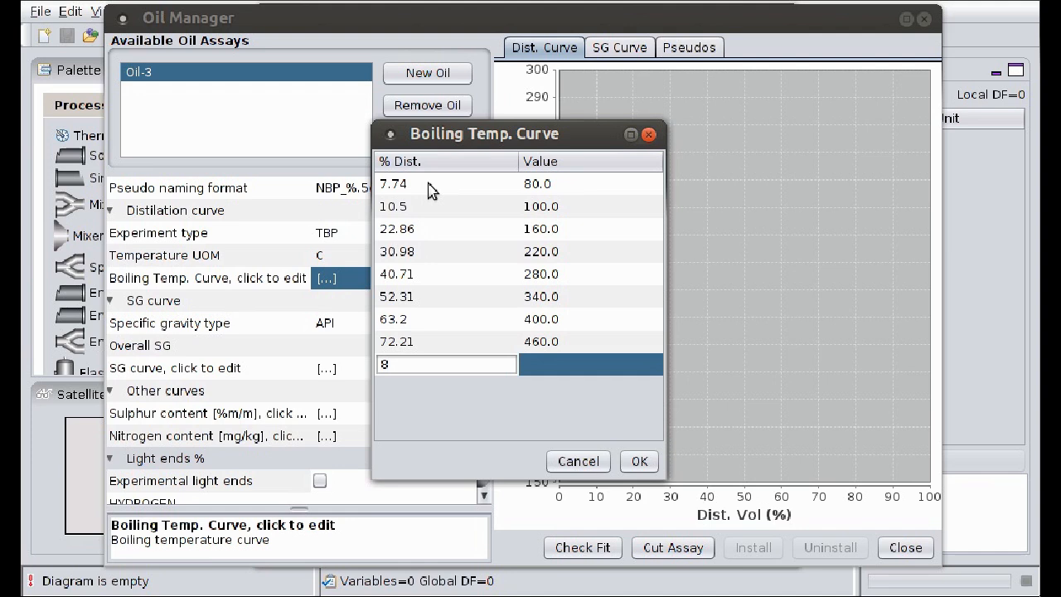
pyautogui.write('3.63')
pyautogui.press('Tab')
pyautogui.write('560')
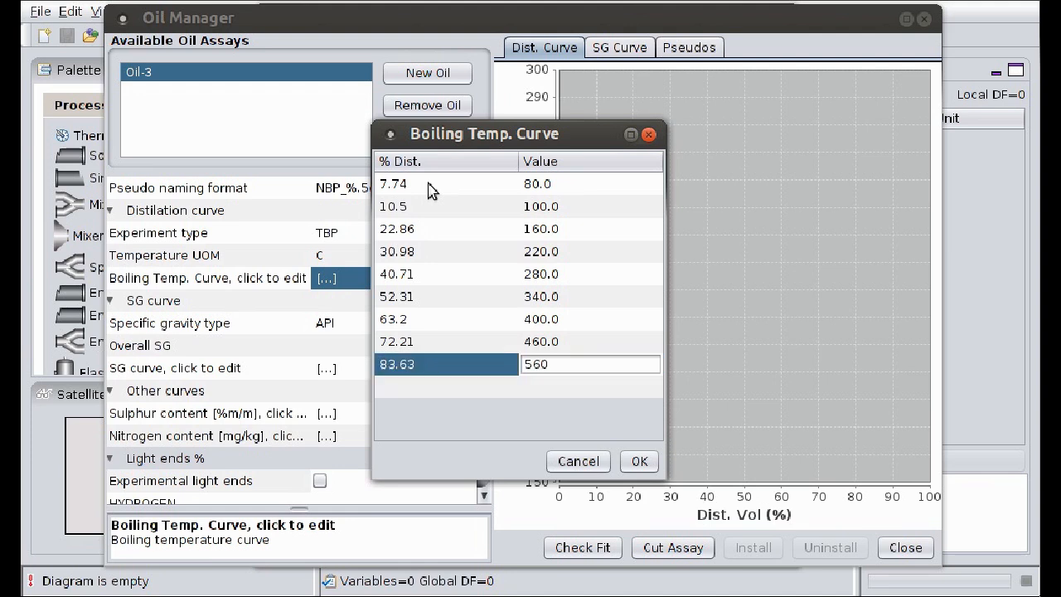
pyautogui.press('Return')
# - Add the last boiling curve point of 85.47 % distilled at 580 and accept the curve
pyautogui.write('8')
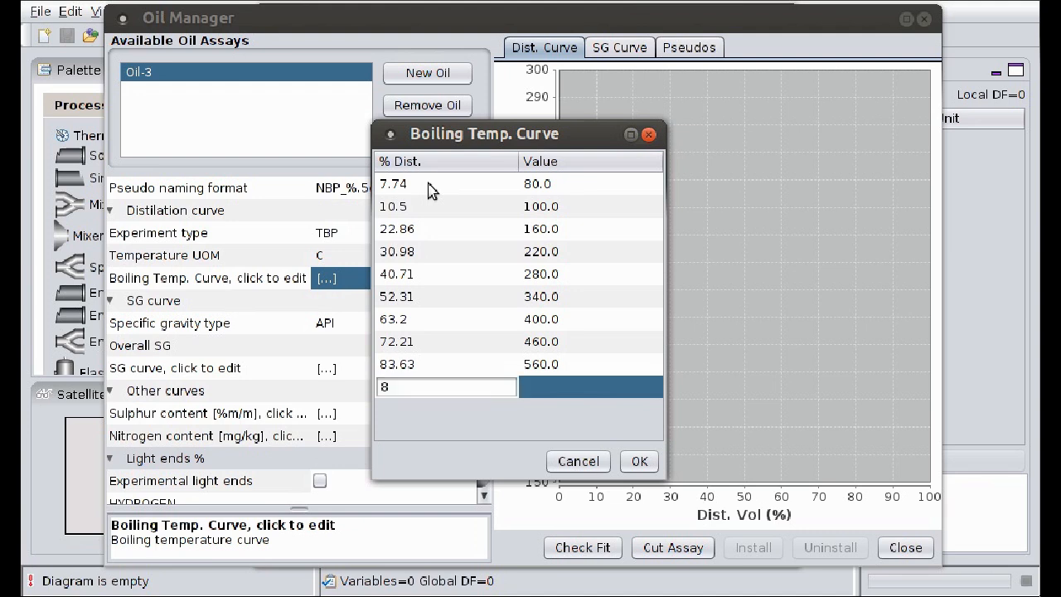
pyautogui.write('5.47')
pyautogui.press('Tab')
pyautogui.write('5')
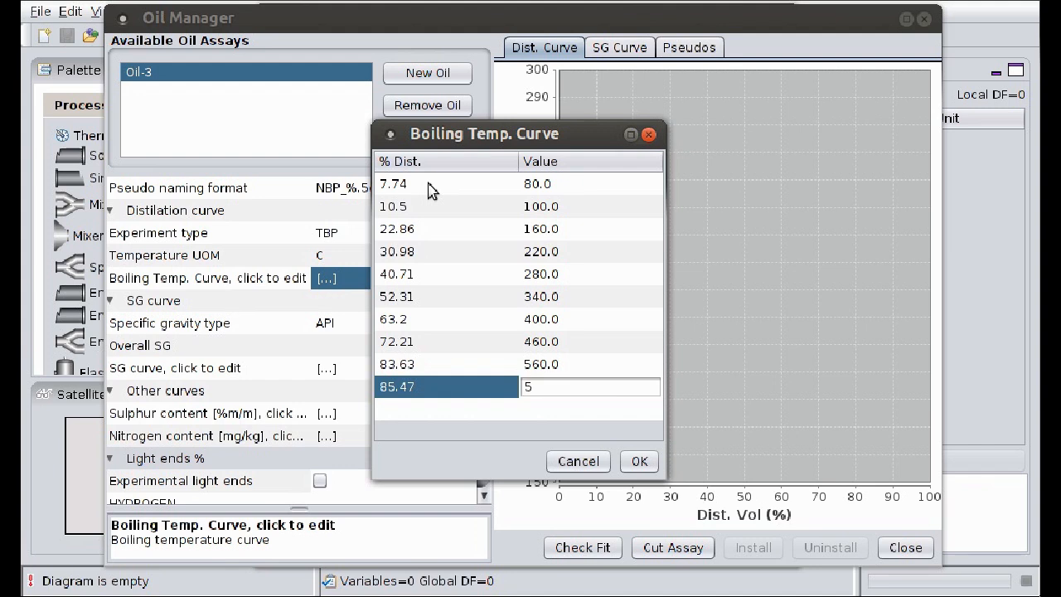
pyautogui.write('80')
pyautogui.press('Return')
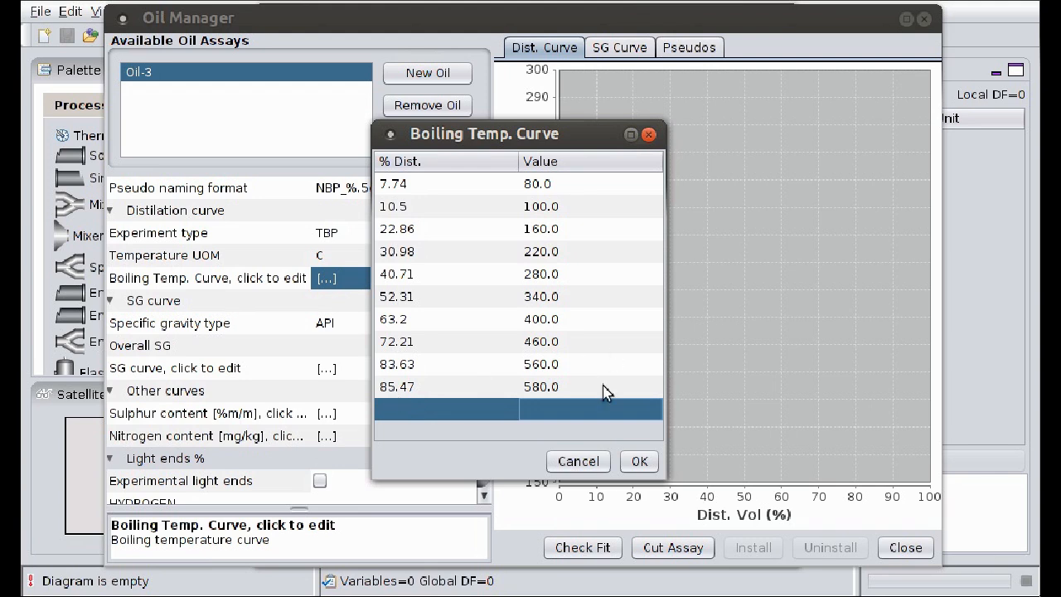
pyautogui.click(634, 467)
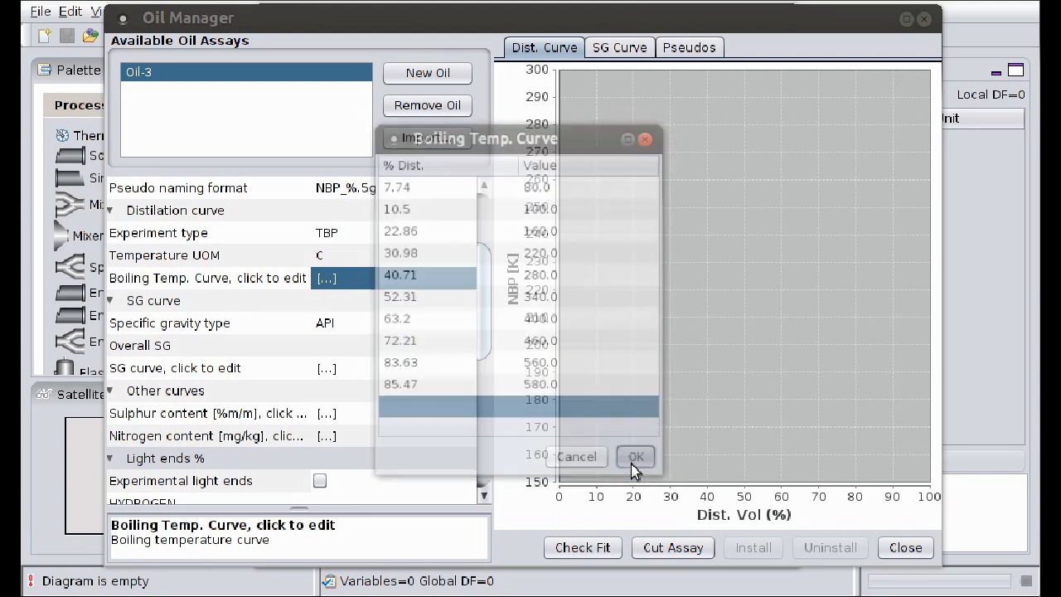
# - Set the overall specific gravity to 33 API and enable experimental light ends
pyautogui.click(347, 346)
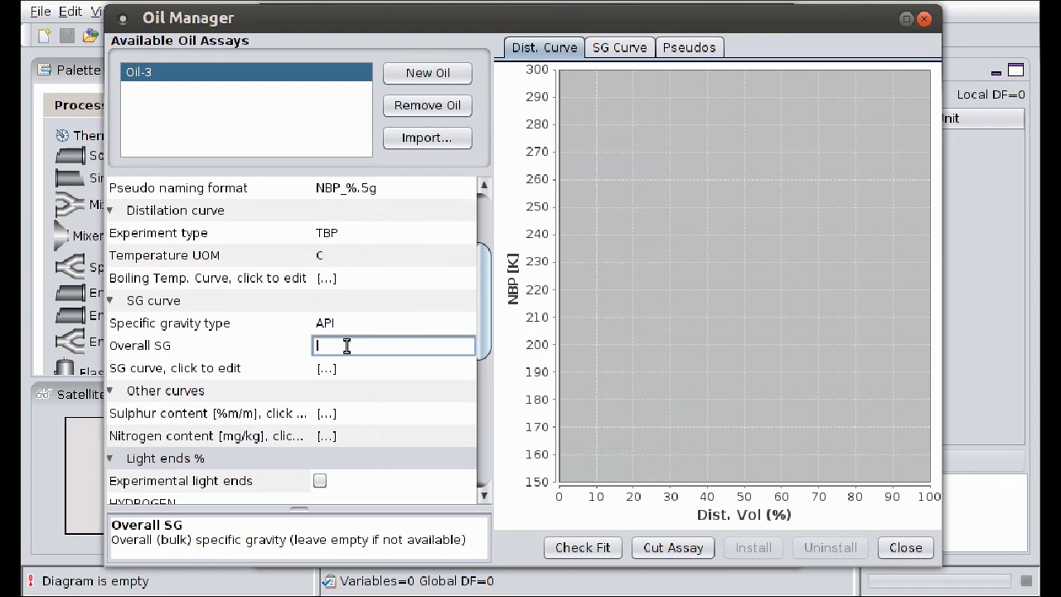
pyautogui.write('33')
pyautogui.press('Return')
pyautogui.scroll(-3, 347, 350)
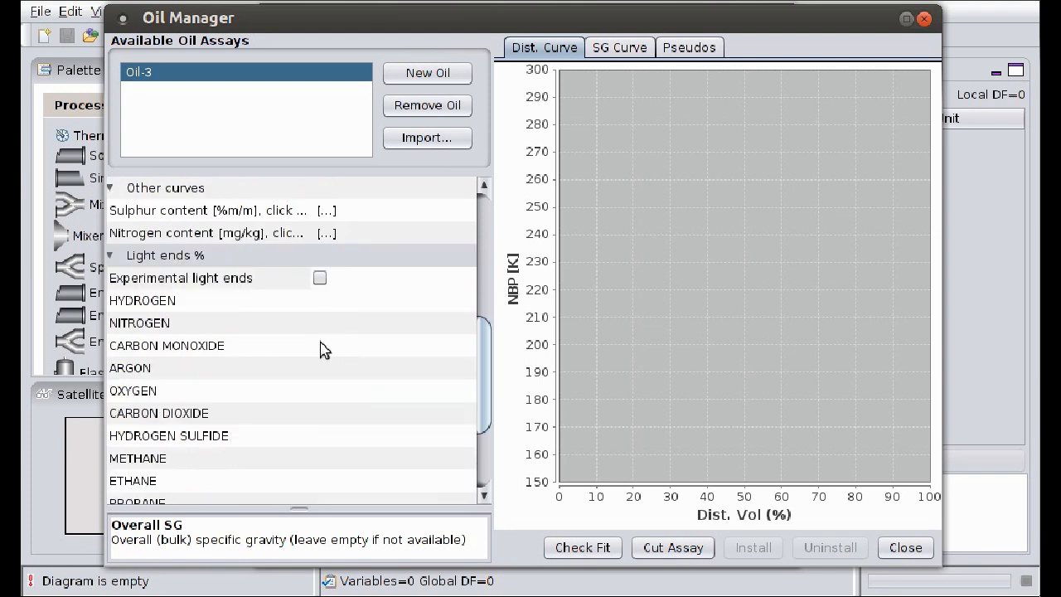
pyautogui.click(321, 281)
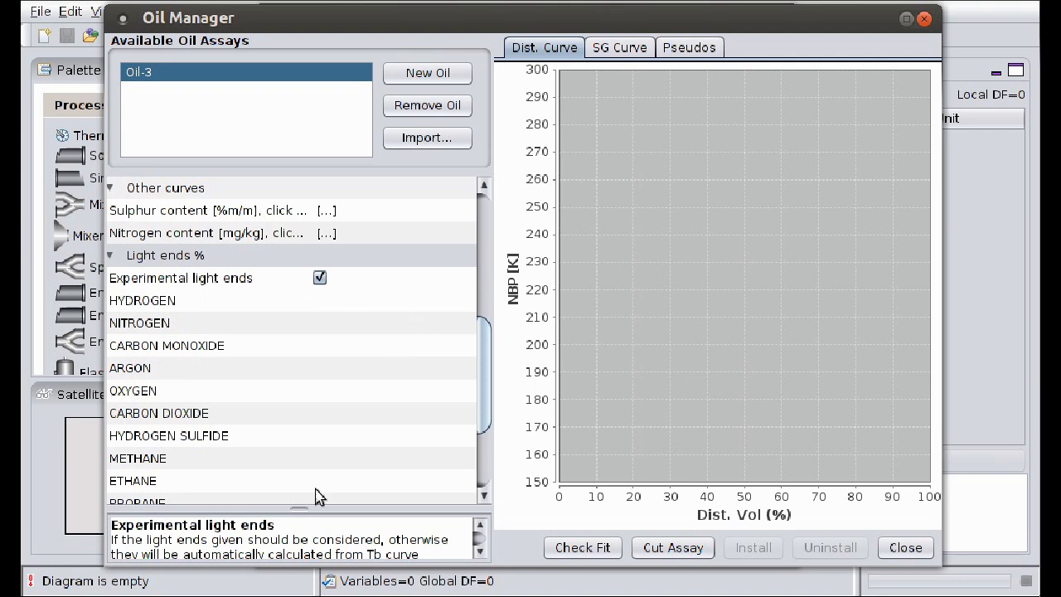
# - Enter the light ends volume percentages of 0.03 for ethane and 0.21 for propane
pyautogui.scroll(-1, 410, 373)
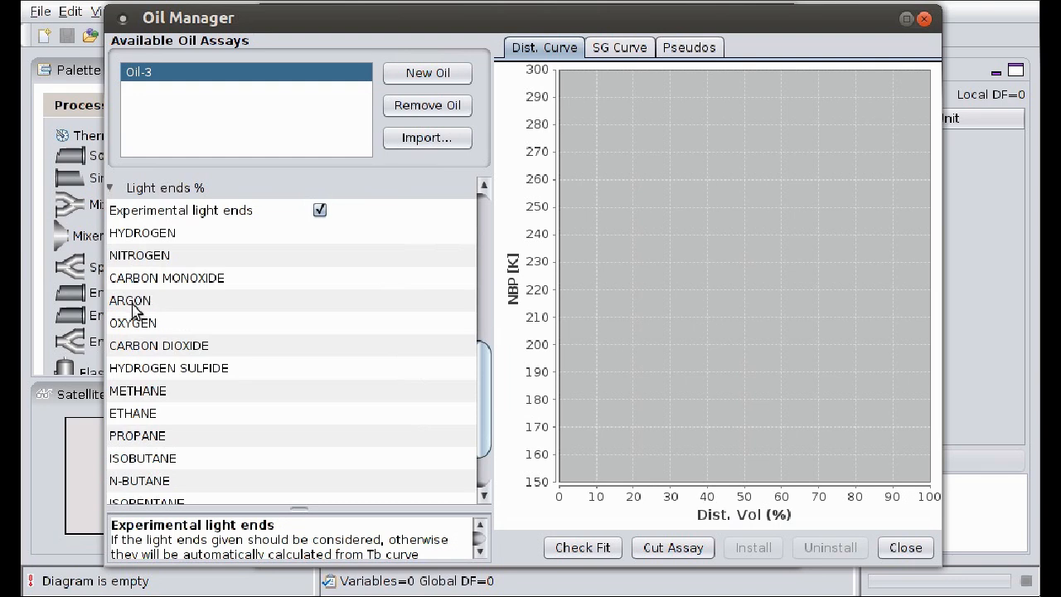
pyautogui.click(339, 413)
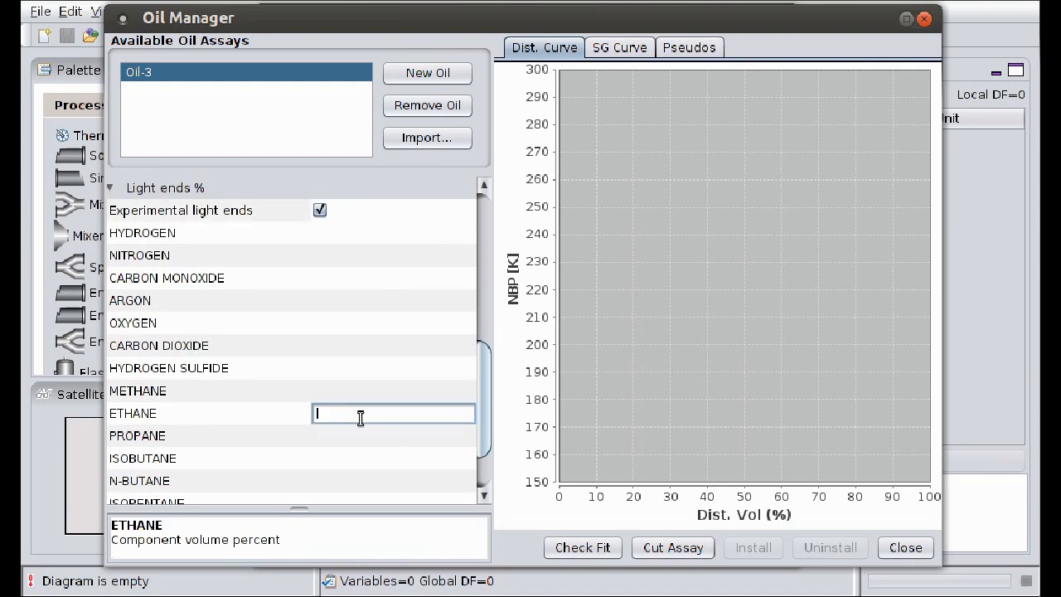
pyautogui.write('0.03')
pyautogui.press('Return')
pyautogui.write('0.21')
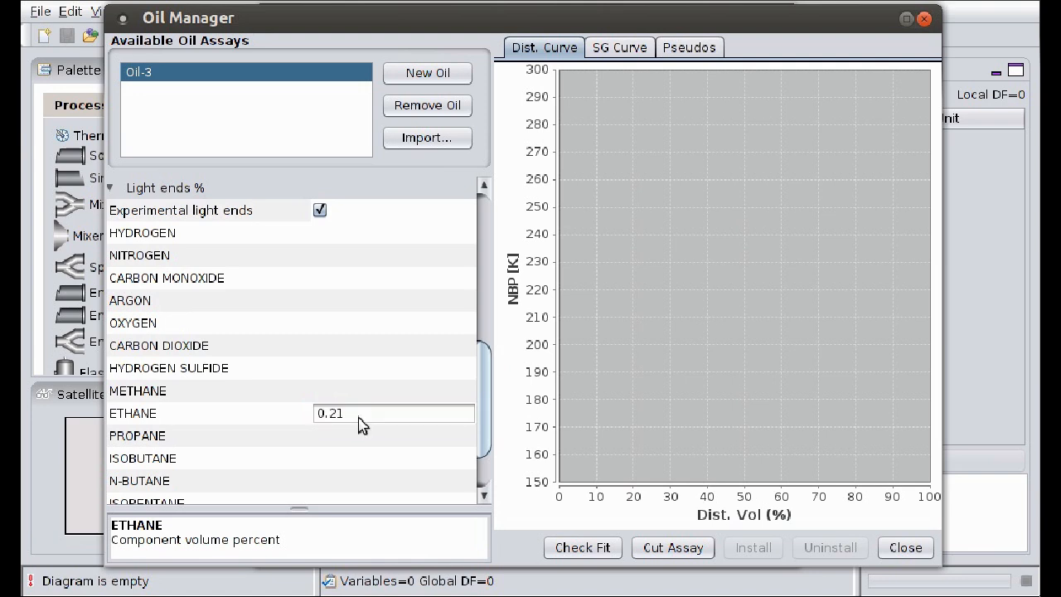
pyautogui.press('Return')
pyautogui.write('0.21')
pyautogui.press('Return')
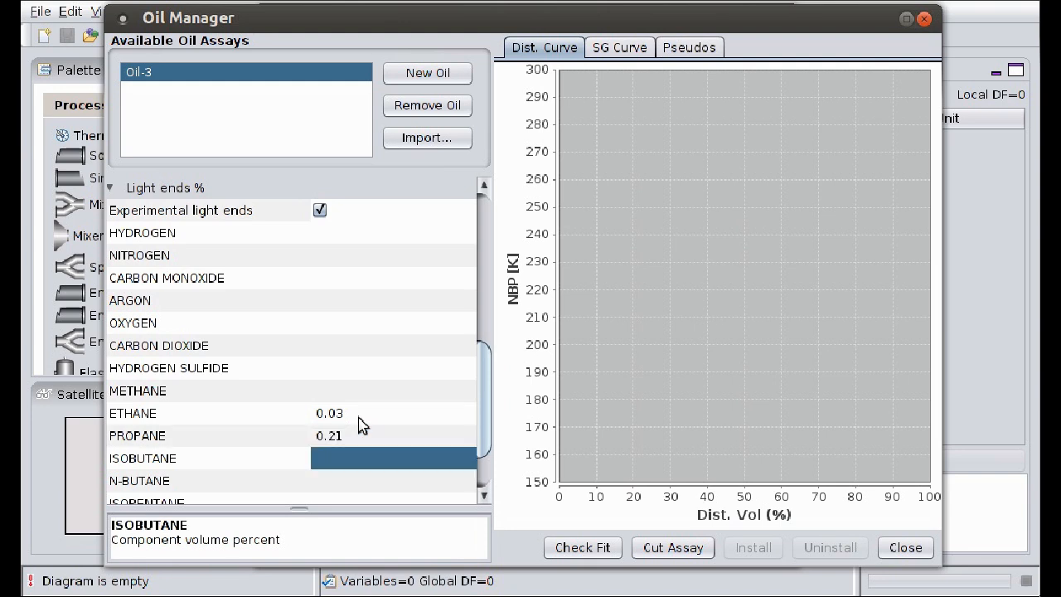
# - Enter the light ends volume percentages of 0.28 for isobutane and 0.84 for n-butane
pyautogui.write('0.28')
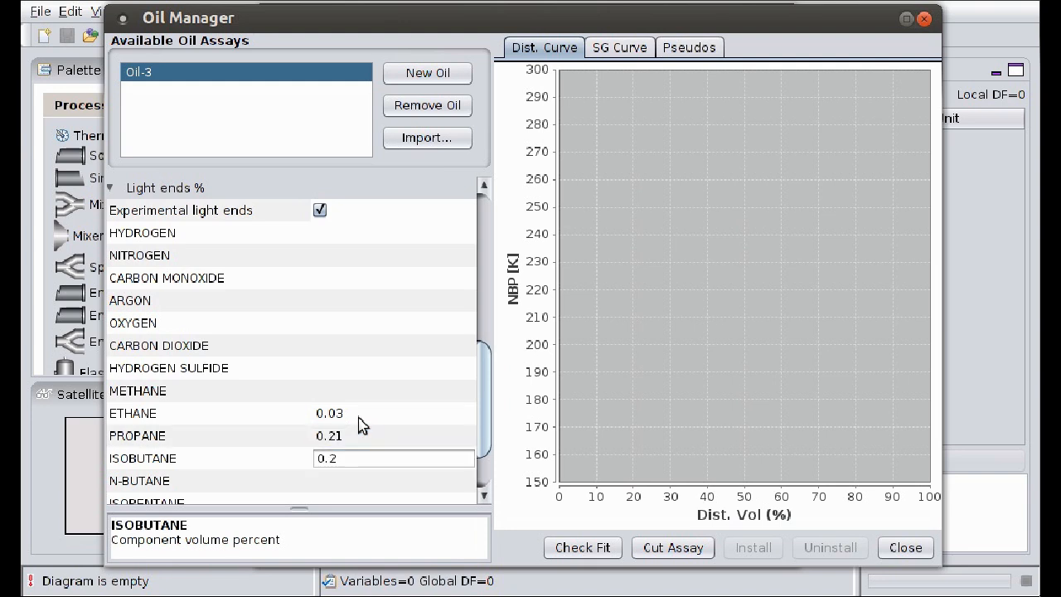
pyautogui.press('Return')
pyautogui.write('0.84')
pyautogui.press('Return')
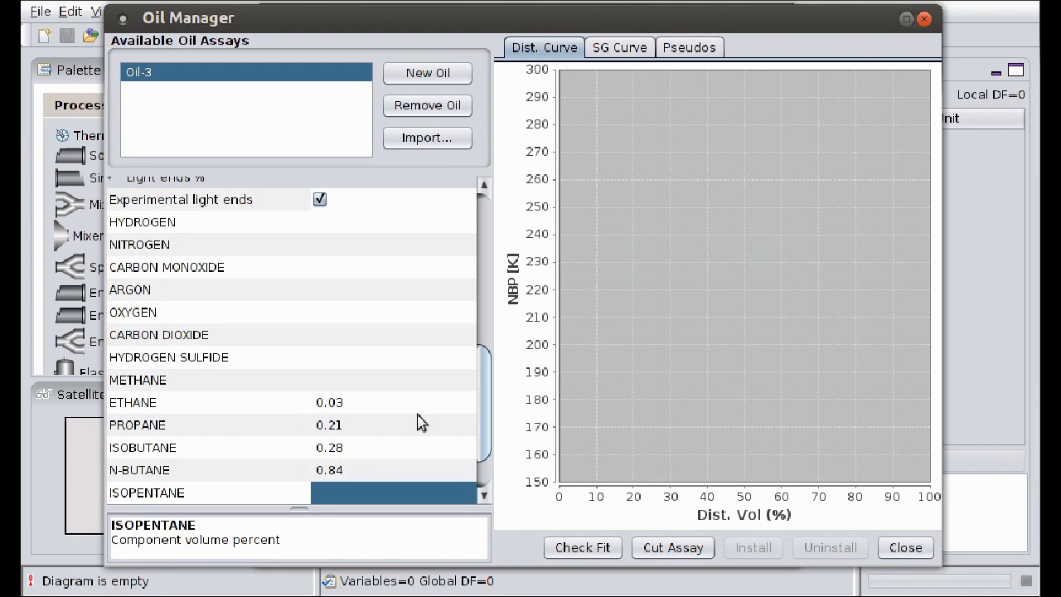
# - Check the fit of the distillation curve against the entered experimental points
pyautogui.scroll(5, 294, 365)
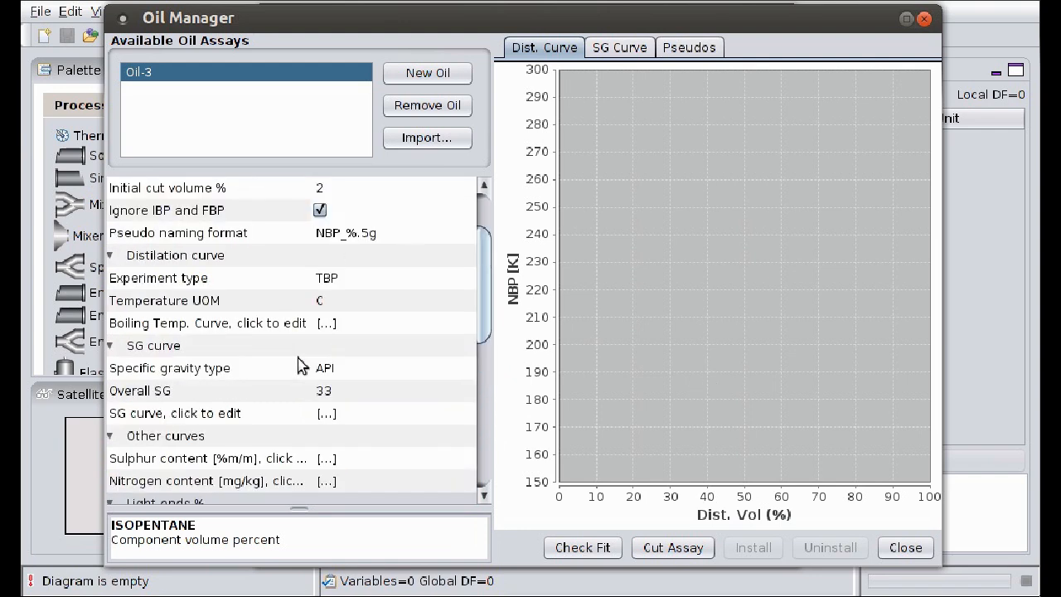
pyautogui.scroll(2, 301, 367)
pyautogui.scroll(-2, 275, 351)
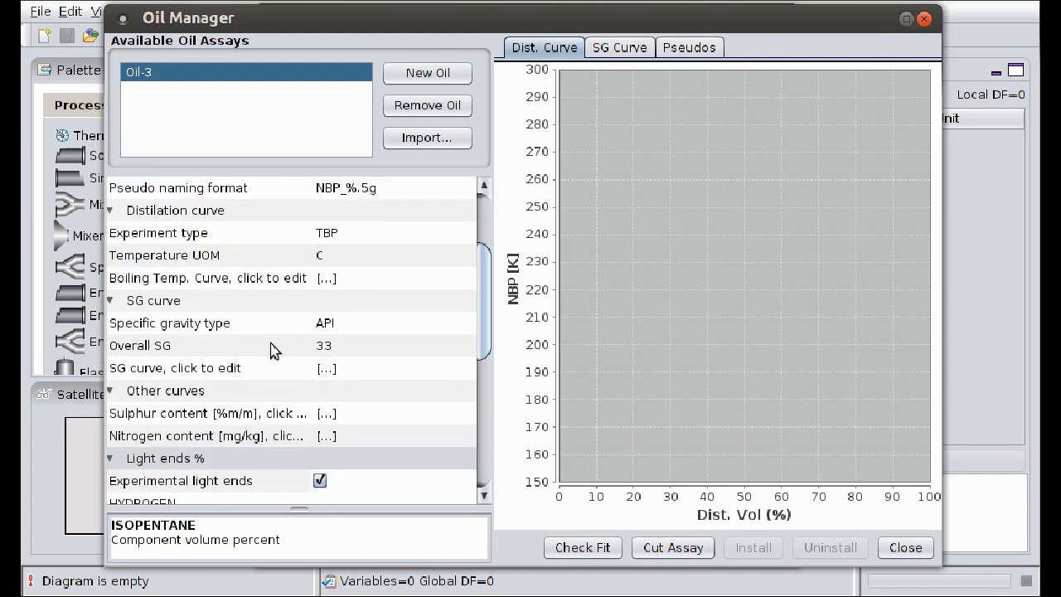
pyautogui.click(586, 548)
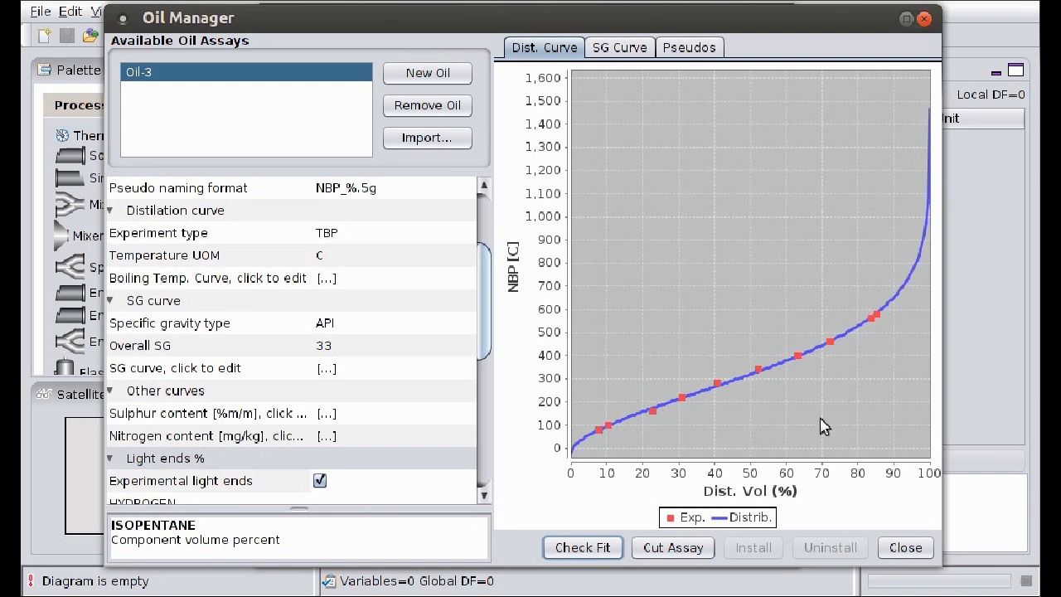
# - Review the assay's cut settings and cut the assay into pseudo-components
pyautogui.scroll(3, 350, 312)
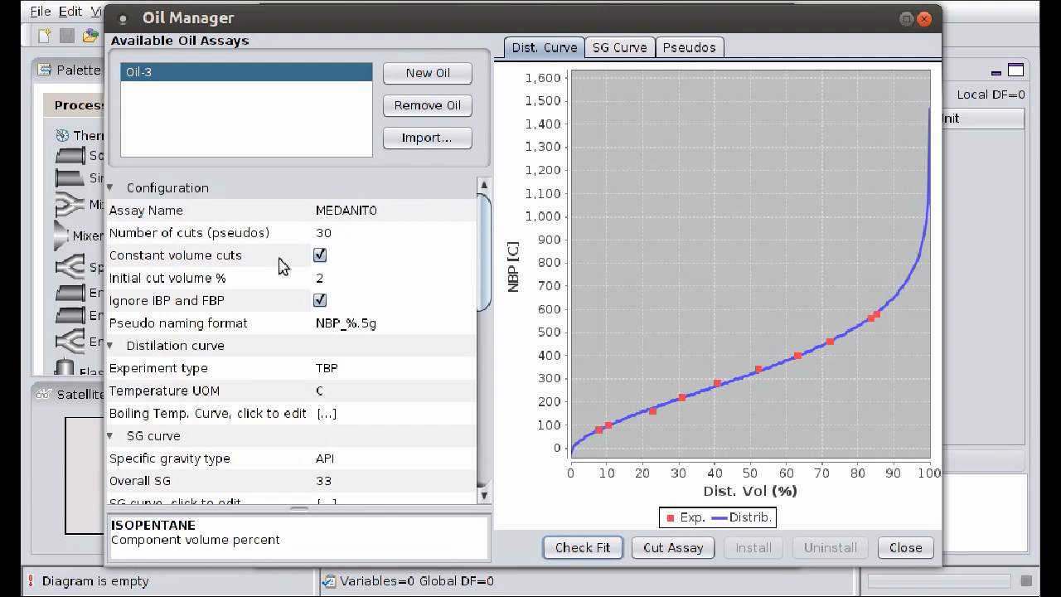
pyautogui.click(250, 259)
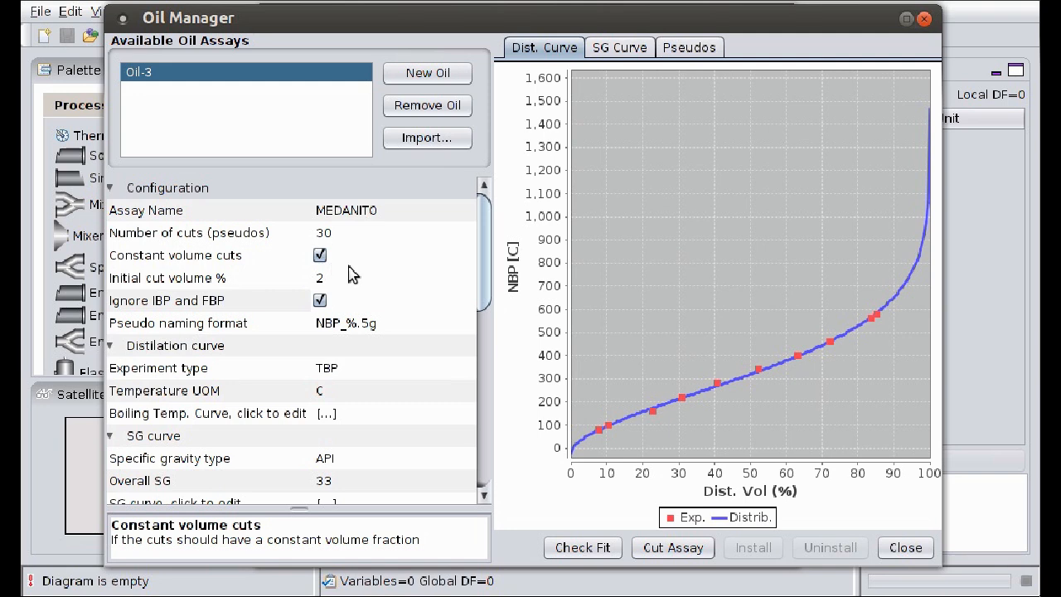
pyautogui.click(205, 282)
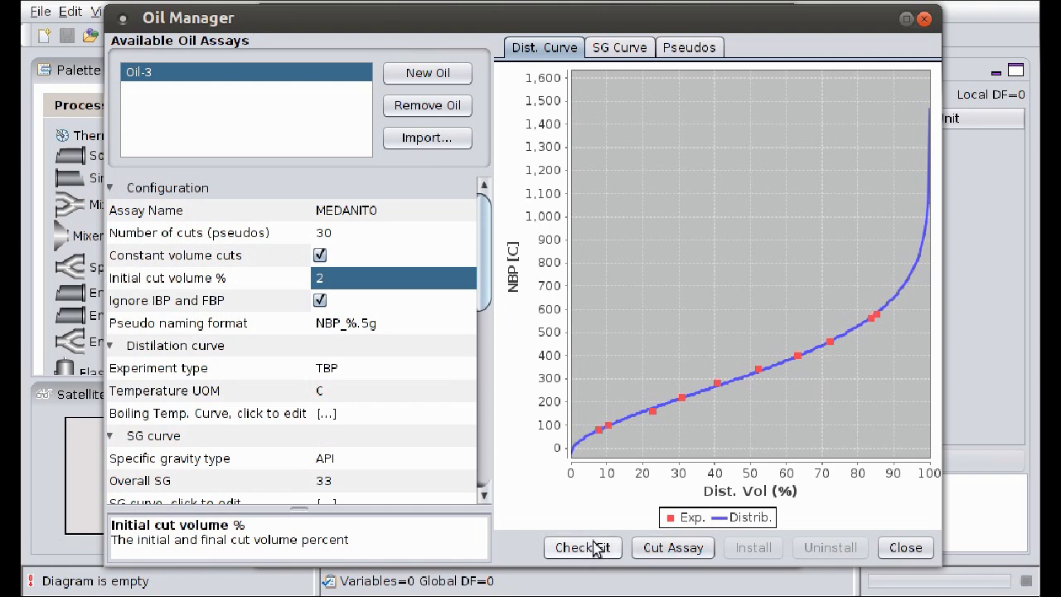
pyautogui.click(185, 311)
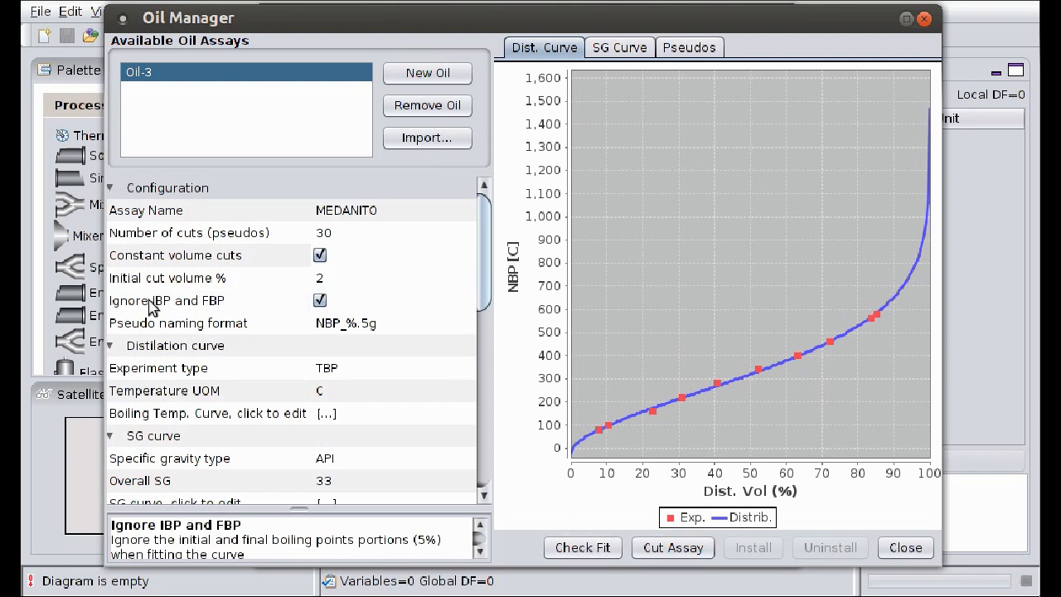
pyautogui.click(678, 549)
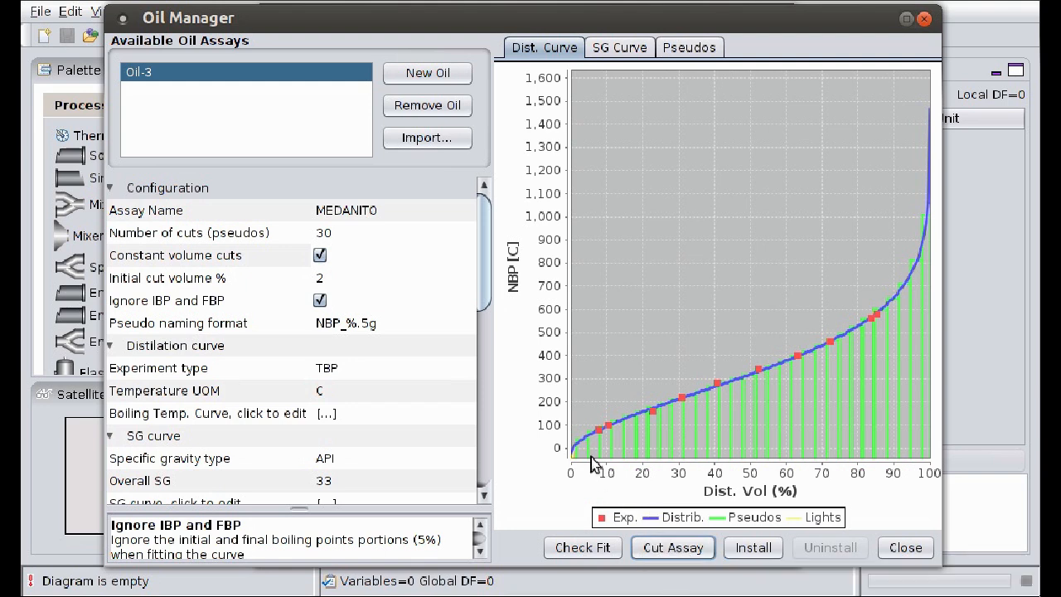
# - Examine the generated pseudo-components with their full names readable, and compare them with the pseudo naming format
pyautogui.click(690, 48)
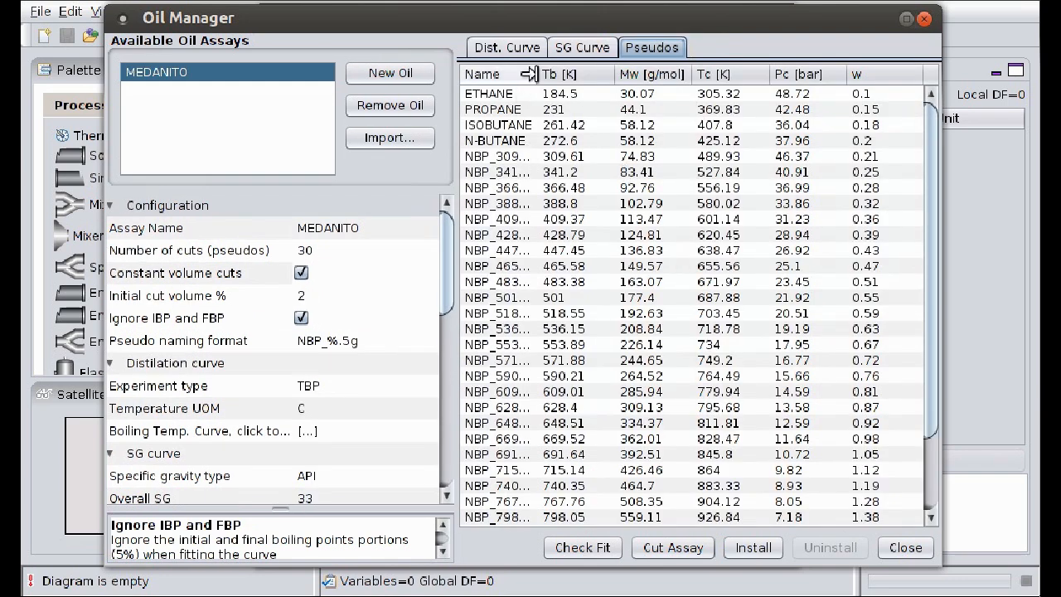
pyautogui.moveTo(533, 73); pyautogui.dragTo(559, 73)
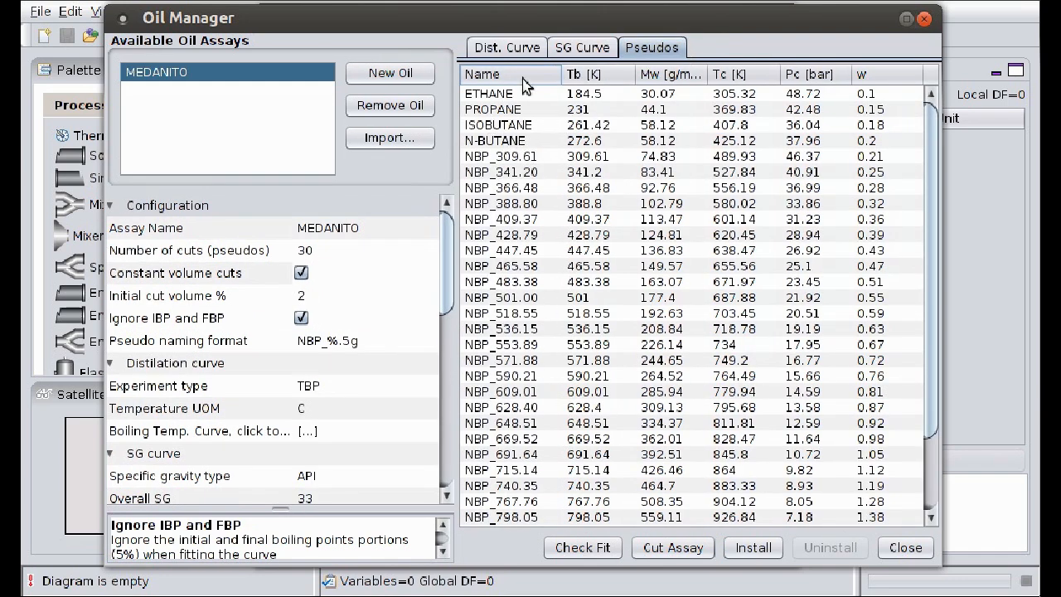
pyautogui.click(491, 159)
pyautogui.click(199, 343)
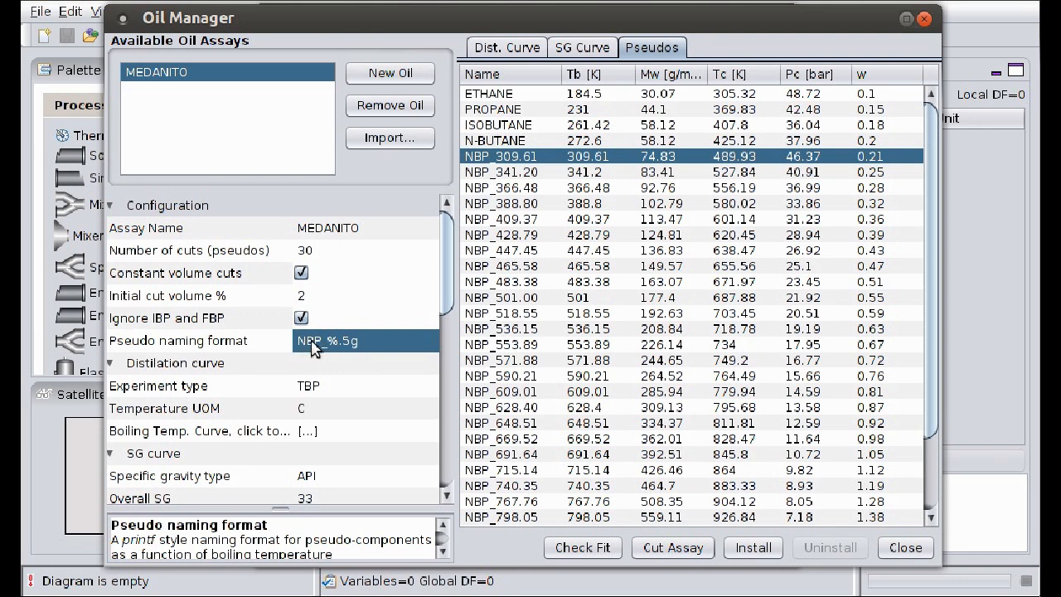
# - Inspect the light ends and first pseudo-components at the low end of the distillation curve, and install the MEDANITO oil
pyautogui.click(522, 47)
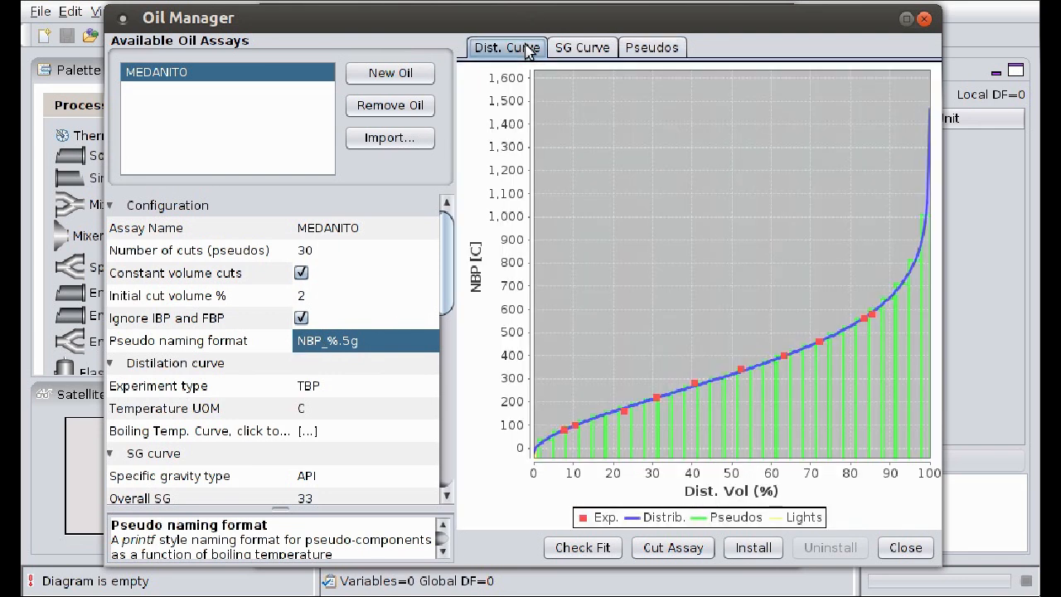
pyautogui.moveTo(535, 408); pyautogui.dragTo(563, 460)
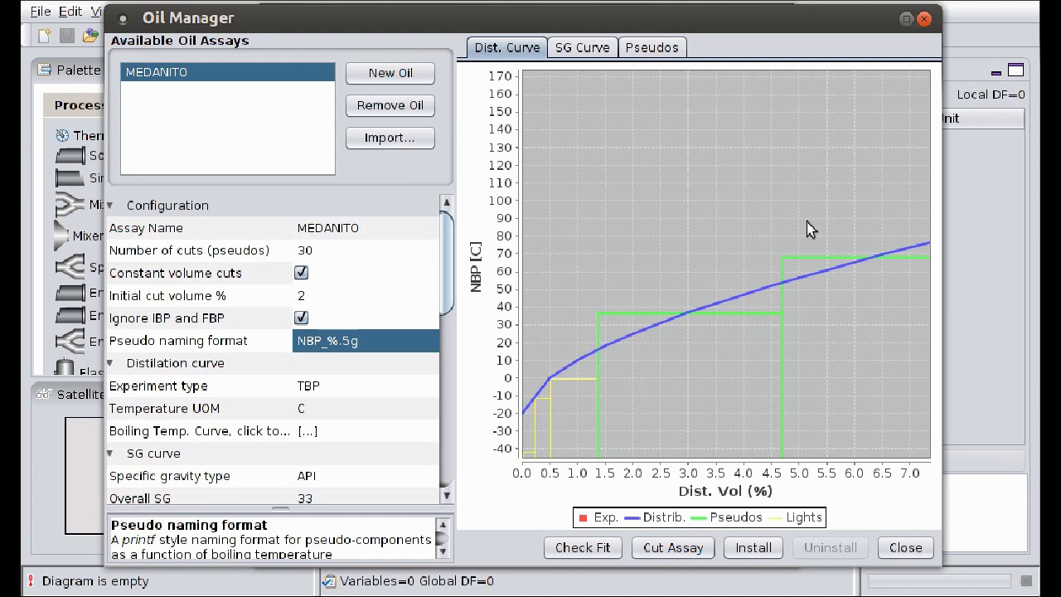
pyautogui.scroll(-3, 352, 389)
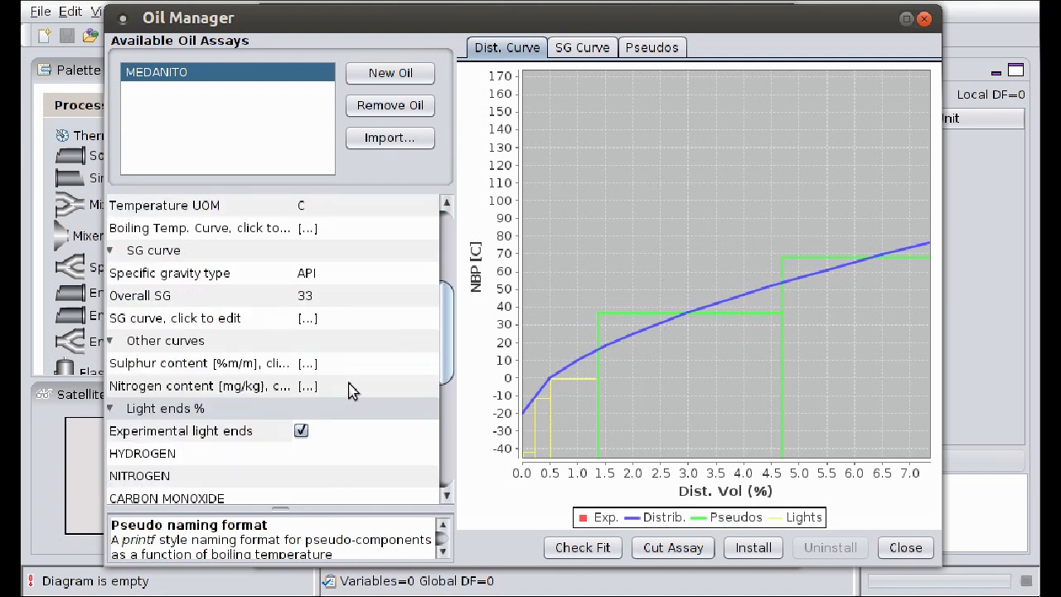
pyautogui.moveTo(765, 368); pyautogui.dragTo(706, 308)
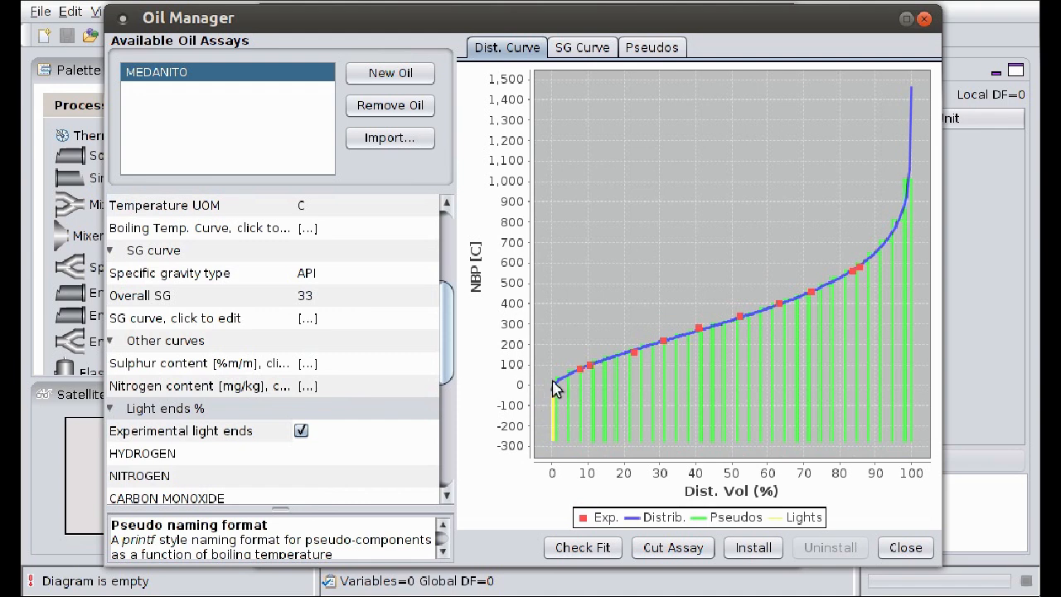
pyautogui.moveTo(525, 365); pyautogui.dragTo(584, 470)
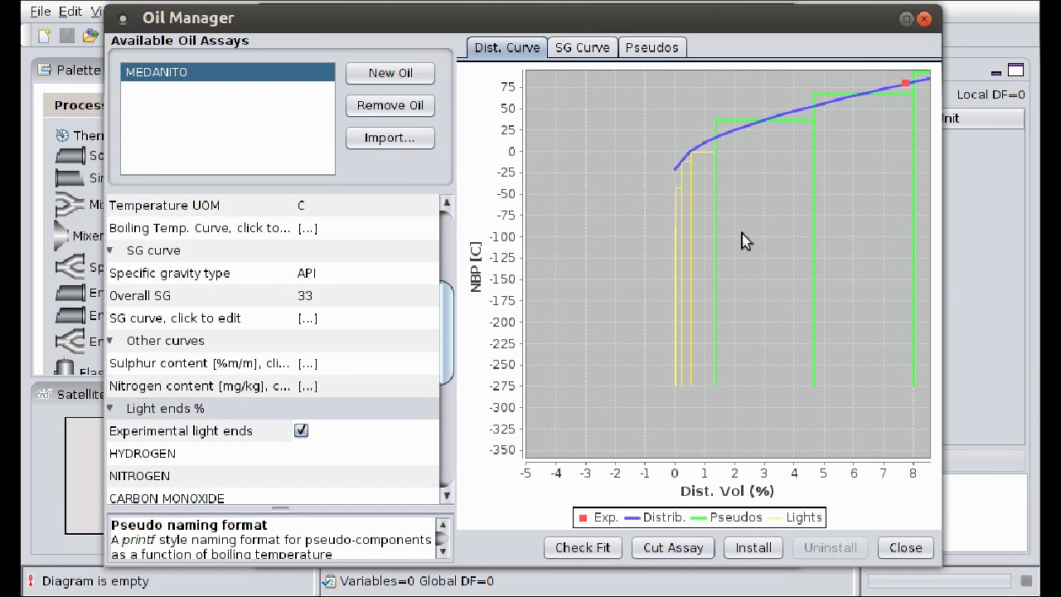
pyautogui.moveTo(742, 233); pyautogui.dragTo(728, 209)
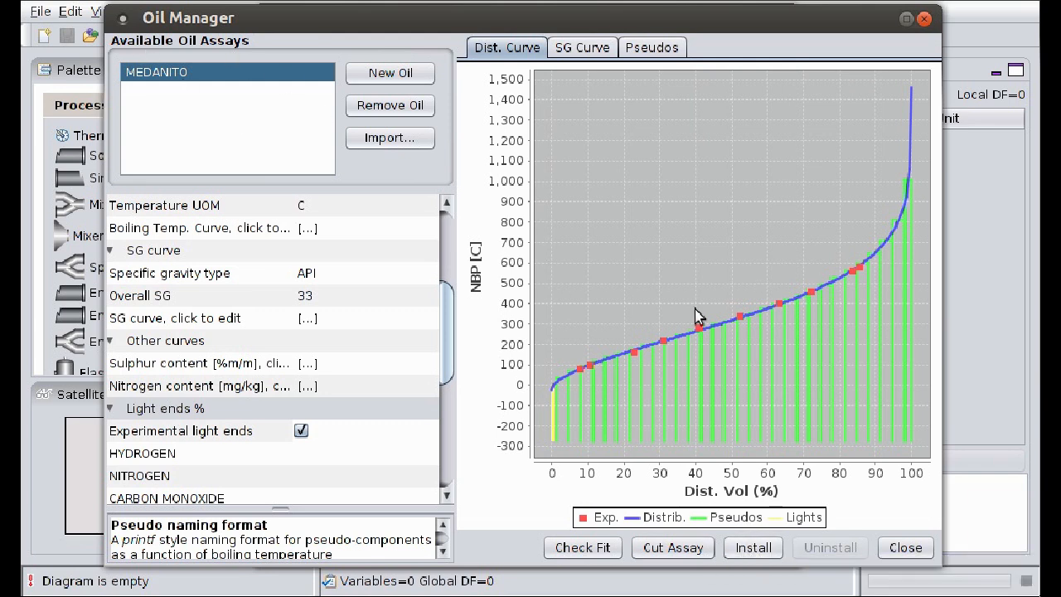
pyautogui.click(761, 549)
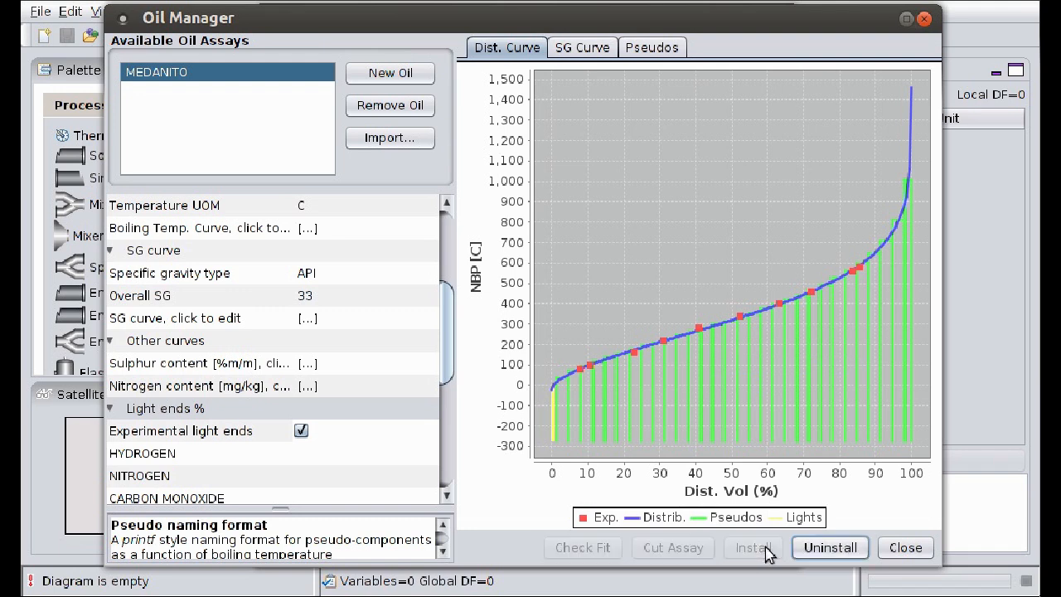
# - Leave the oil manager, review the mixture's light ends and pseudo-components through the last one, and accept the thermodynamics setup
pyautogui.click(906, 548)
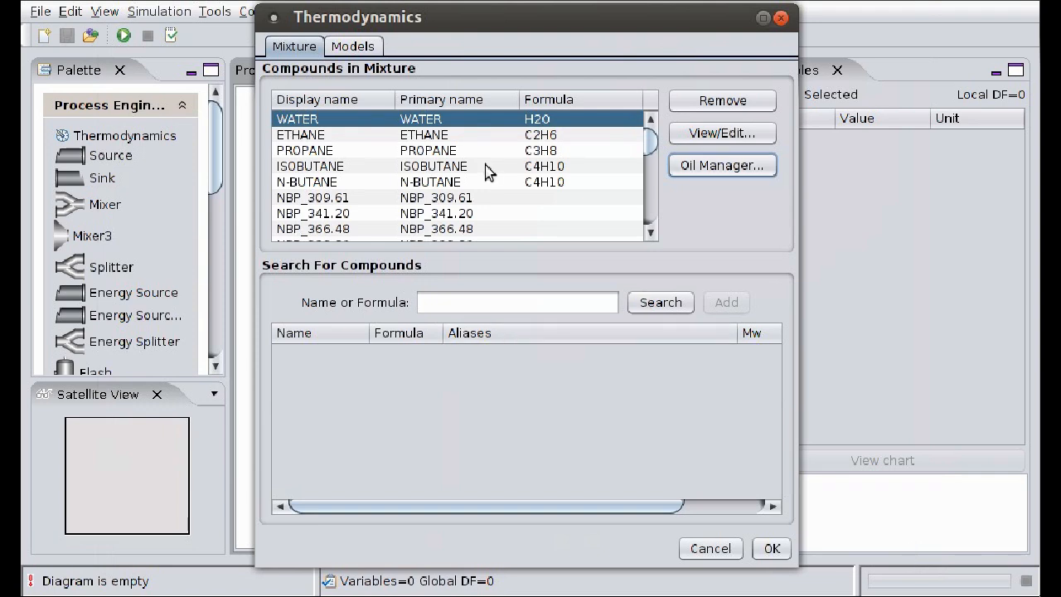
pyautogui.click(314, 137)
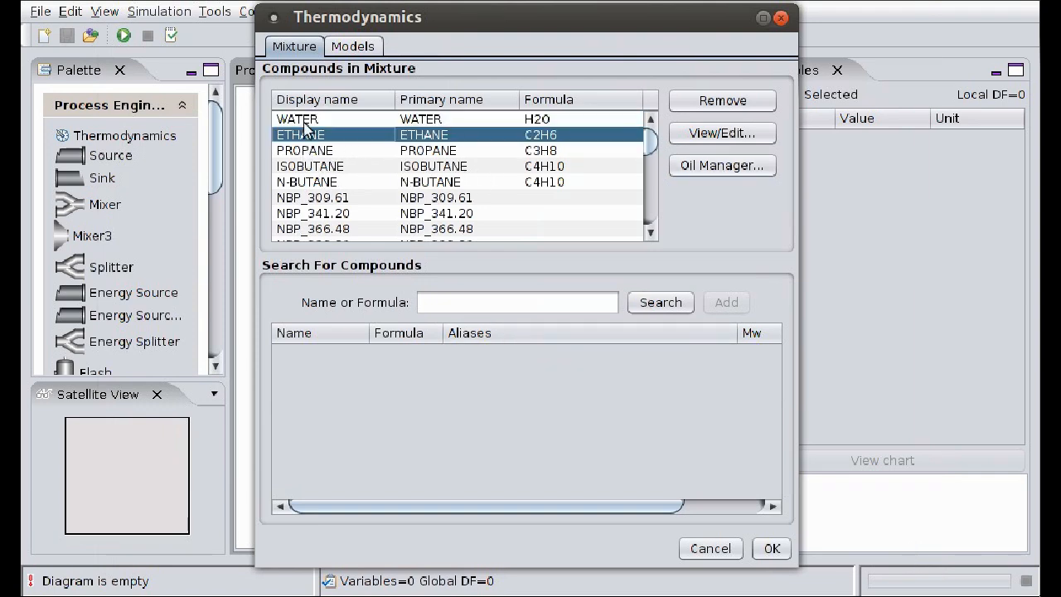
pyautogui.moveTo(651, 142)
pyautogui.mouseDown()
pyautogui.moveTo(651, 212)
pyautogui.moveTo(649, 135)
pyautogui.mouseUp()
pyautogui.scroll(-3, 403, 212)
pyautogui.scroll(-6, 401, 211)
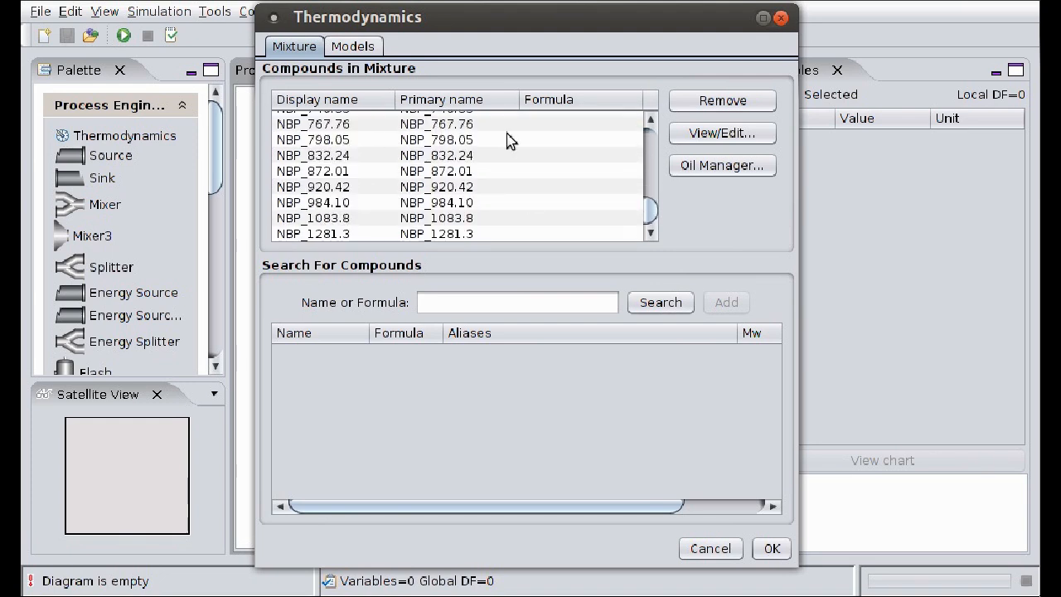
pyautogui.click(772, 548)
# - Add a Source to the upper part of the flow diagram and name it MEDANITO
pyautogui.click(112, 156)
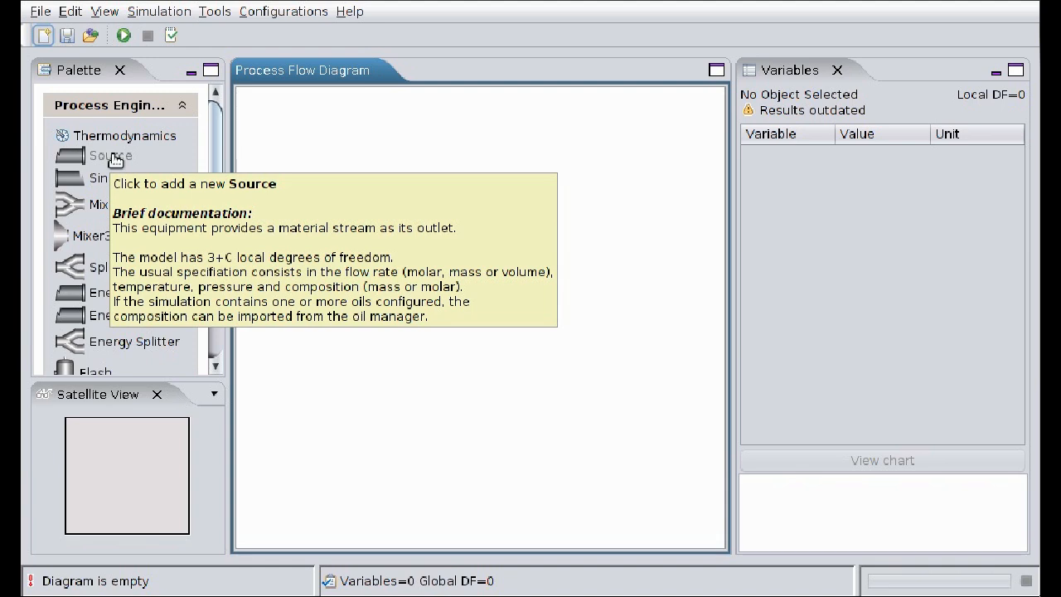
pyautogui.click(108, 157)
pyautogui.doubleClick(306, 181)
pyautogui.write('m')
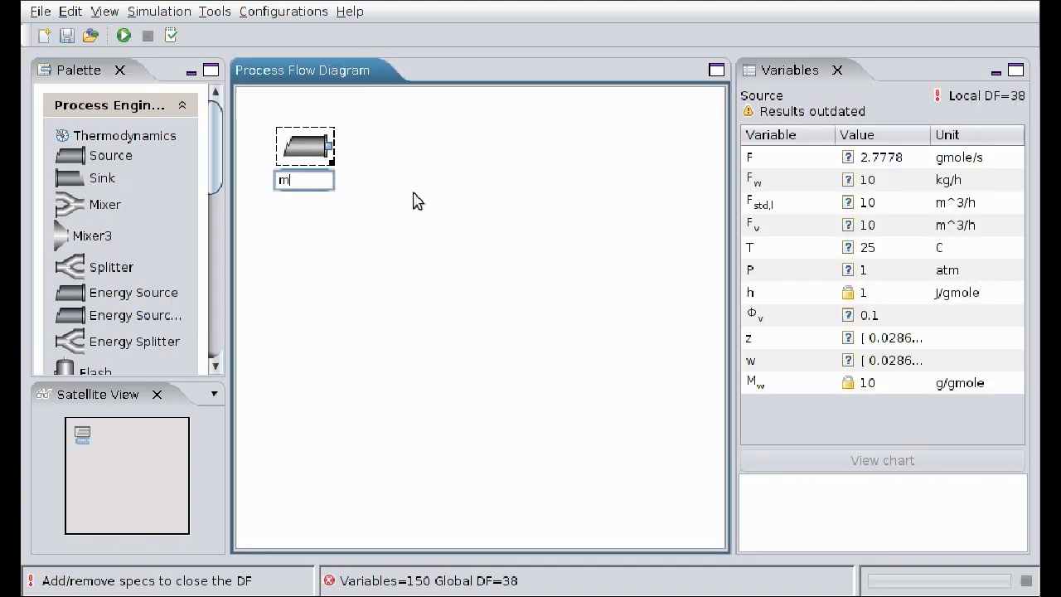
pyautogui.write('EDANITO')
pyautogui.press('Return')
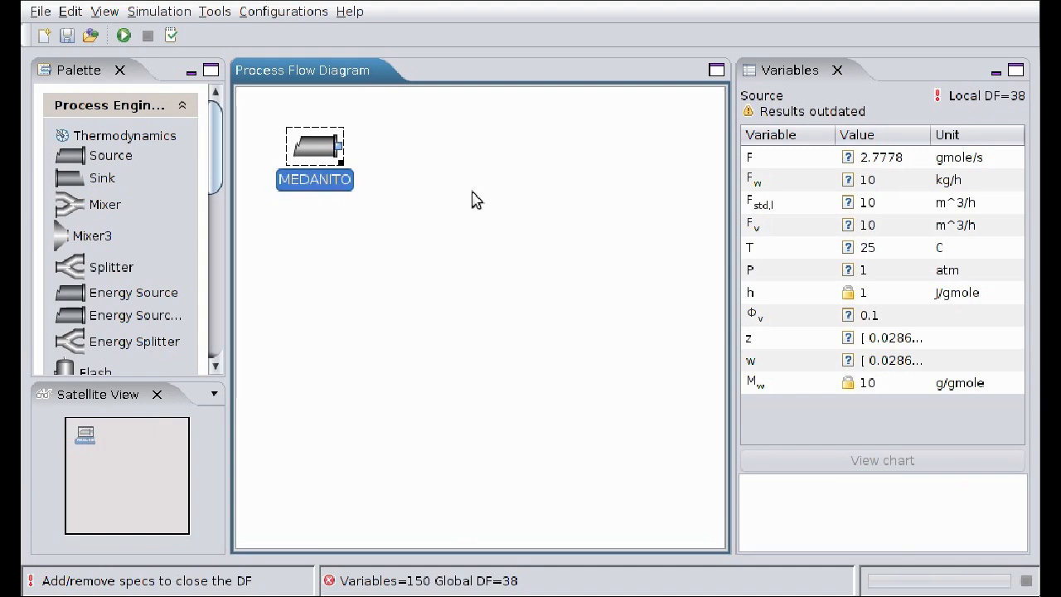
pyautogui.click(780, 348)
pyautogui.click(900, 348)
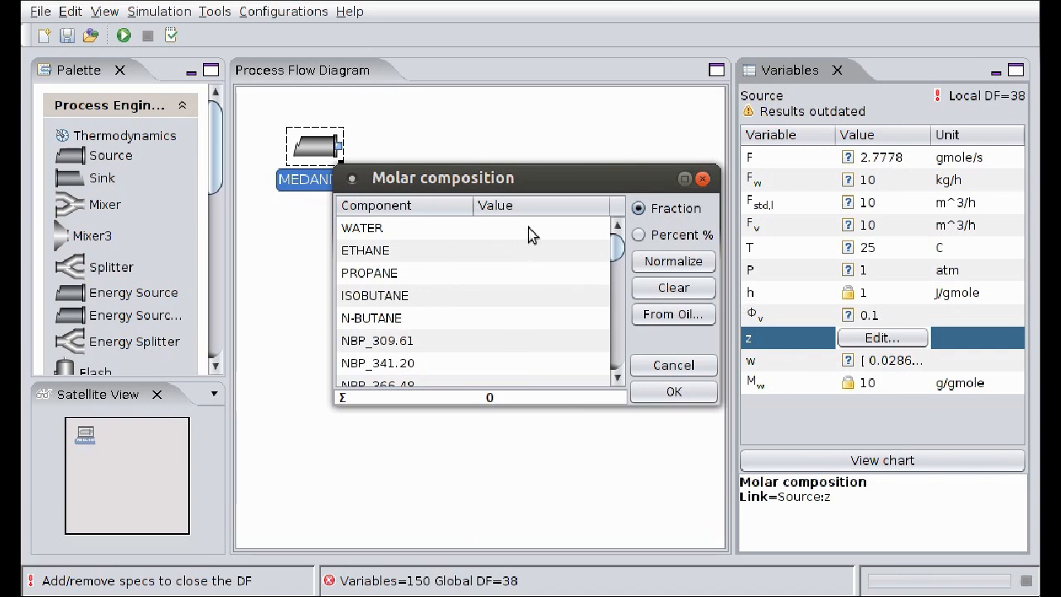
pyautogui.click(703, 178)
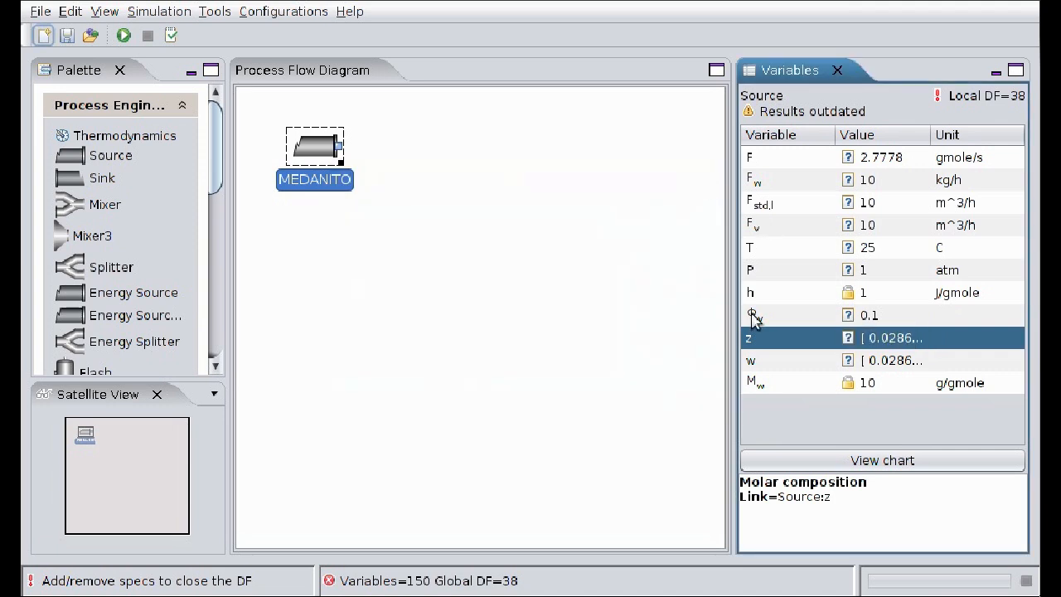
# - Fill in the source's molar composition z by importing it from the MEDANITO oil, and accept the composition
pyautogui.click(883, 339)
pyautogui.click(884, 340)
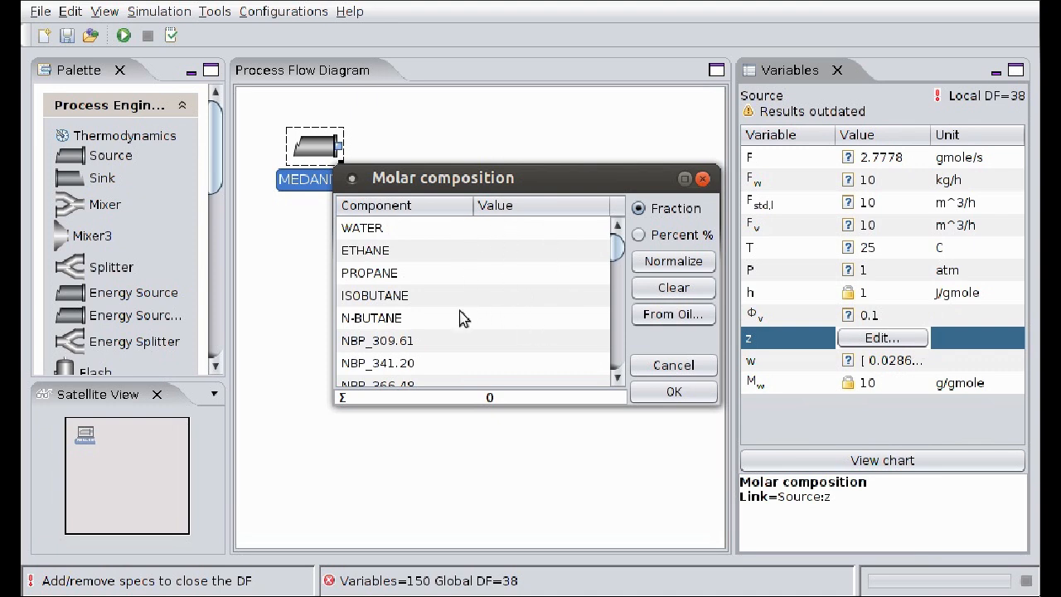
pyautogui.click(677, 320)
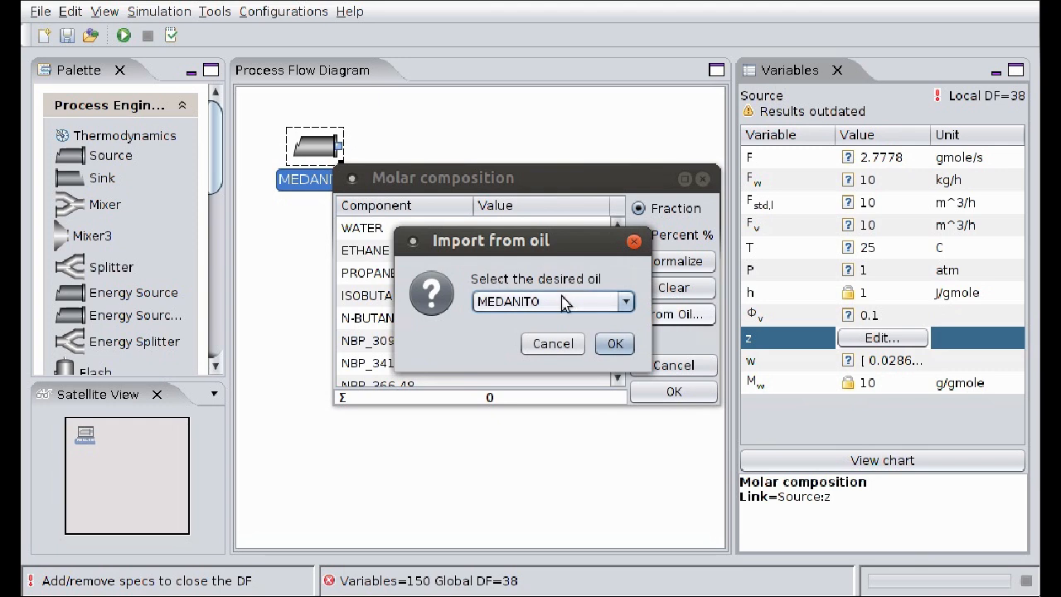
pyautogui.click(527, 303)
pyautogui.click(522, 320)
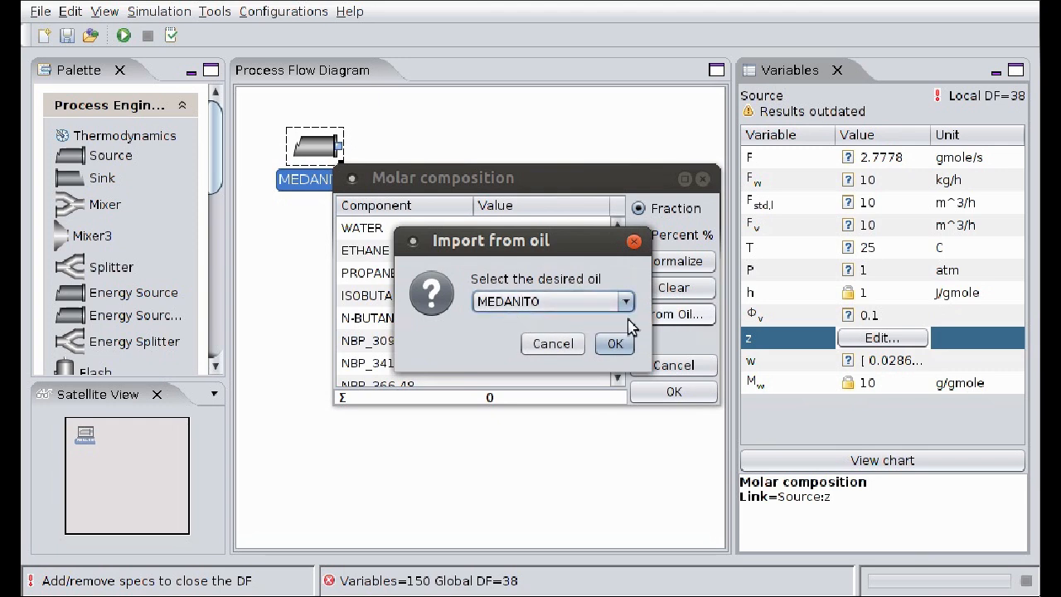
pyautogui.click(602, 301)
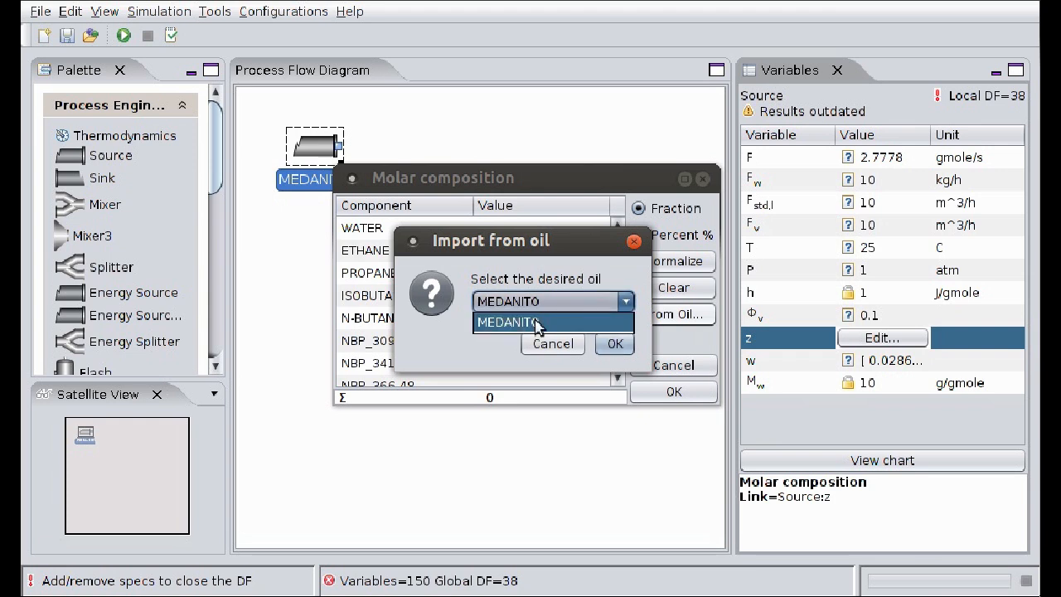
pyautogui.click(617, 344)
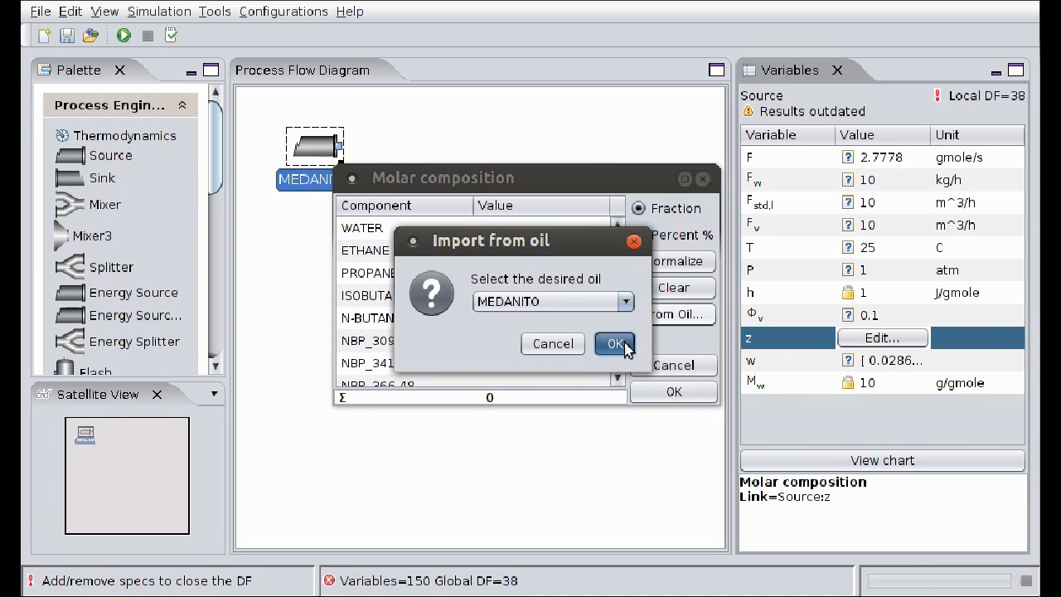
pyautogui.click(674, 394)
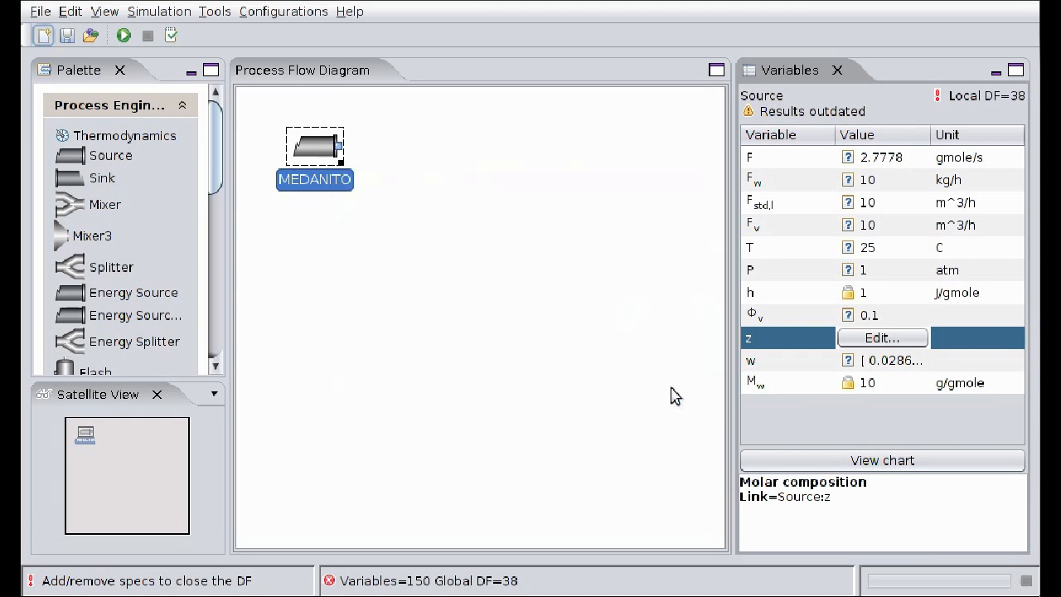
# - Specify the source's temperature as 60 C and its pressure as 4 atm
pyautogui.moveTo(334, 184)
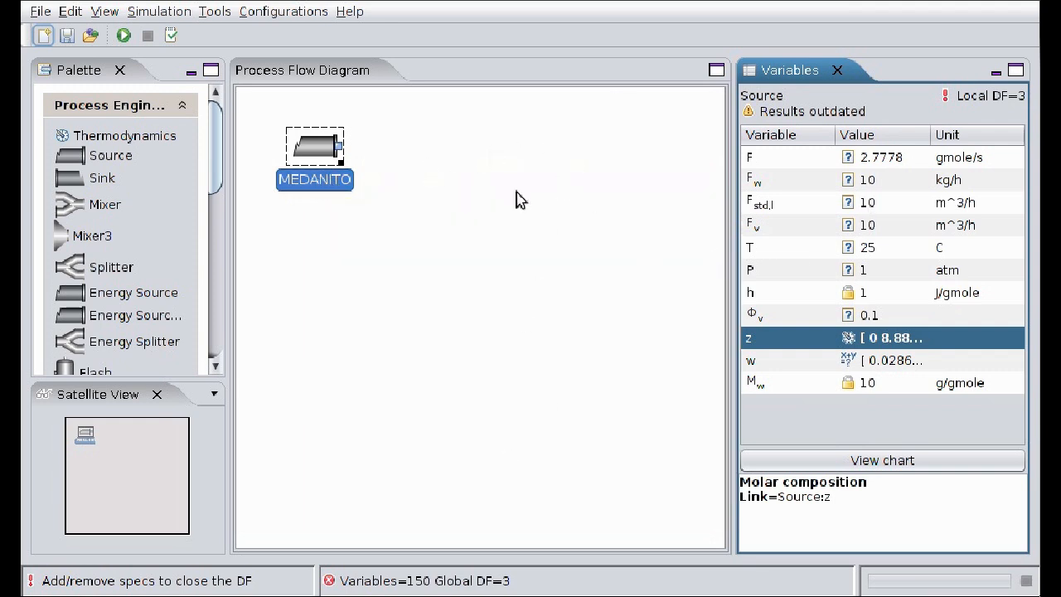
pyautogui.moveTo(332, 158)
pyautogui.click(889, 248)
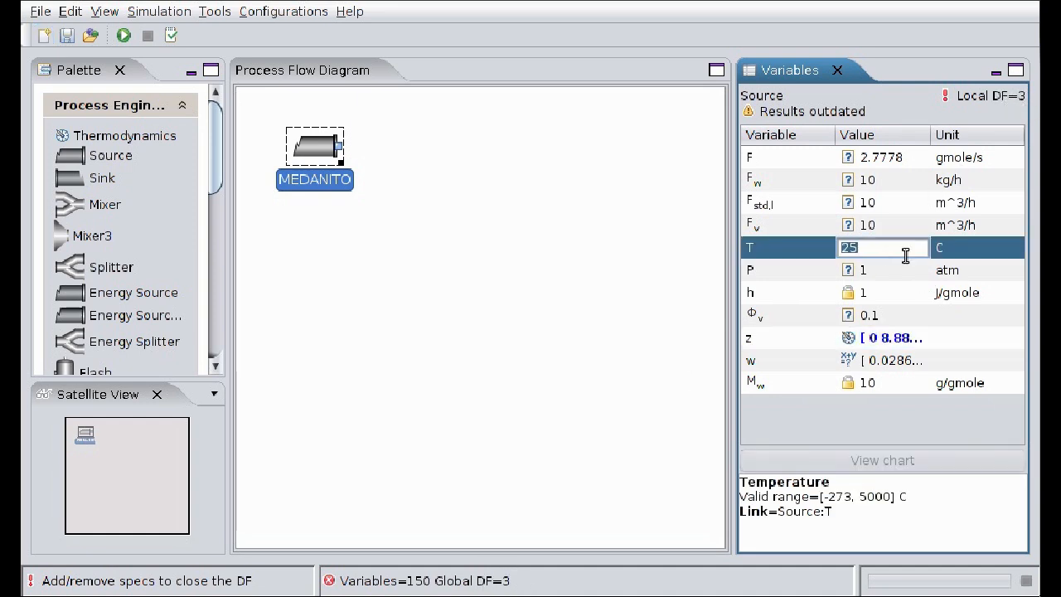
pyautogui.write('60')
pyautogui.click(906, 265)
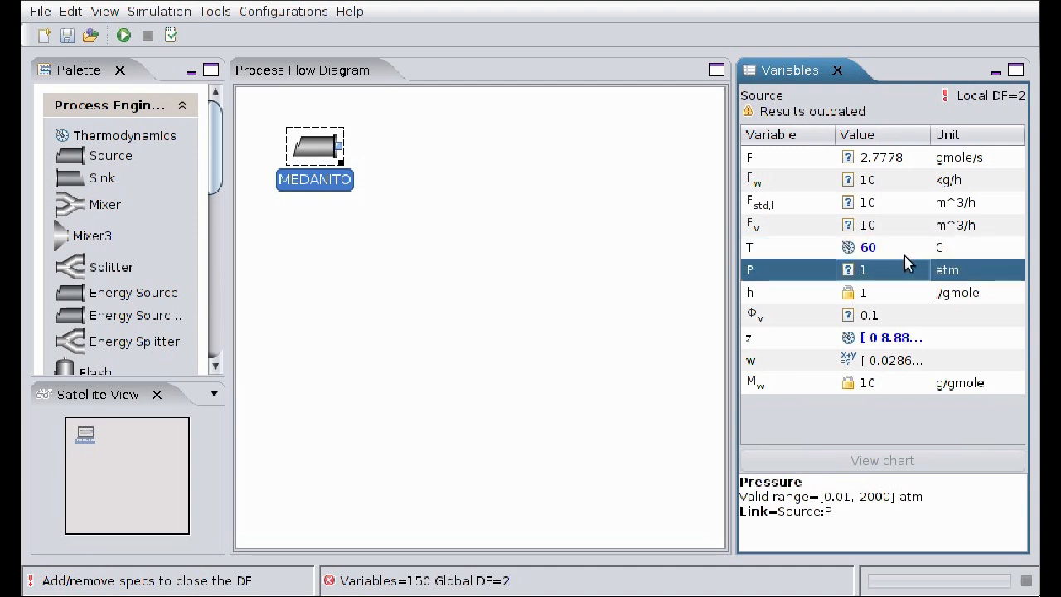
pyautogui.click(894, 267)
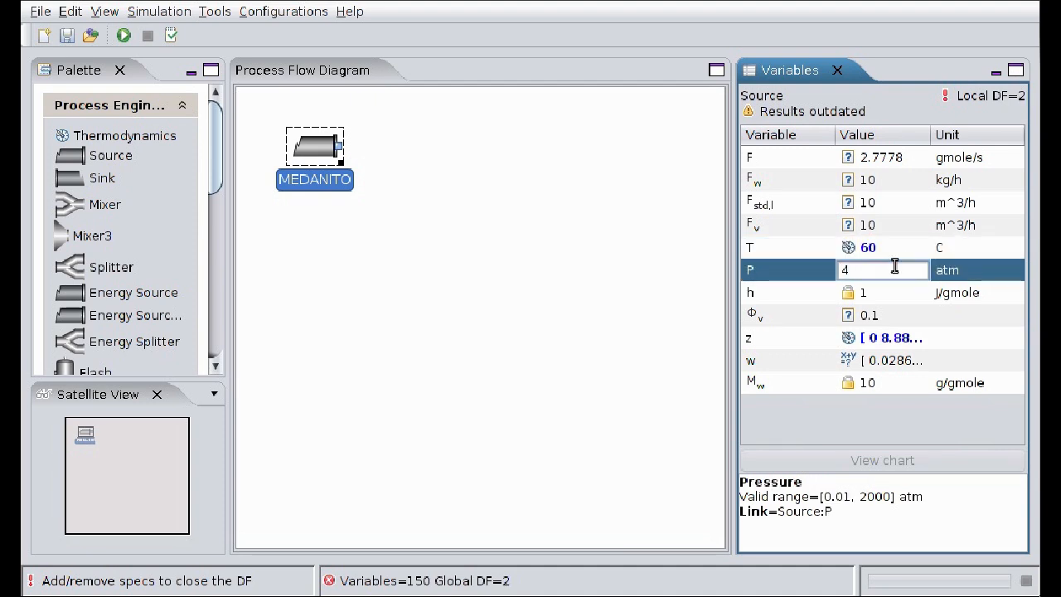
pyautogui.press('Return')
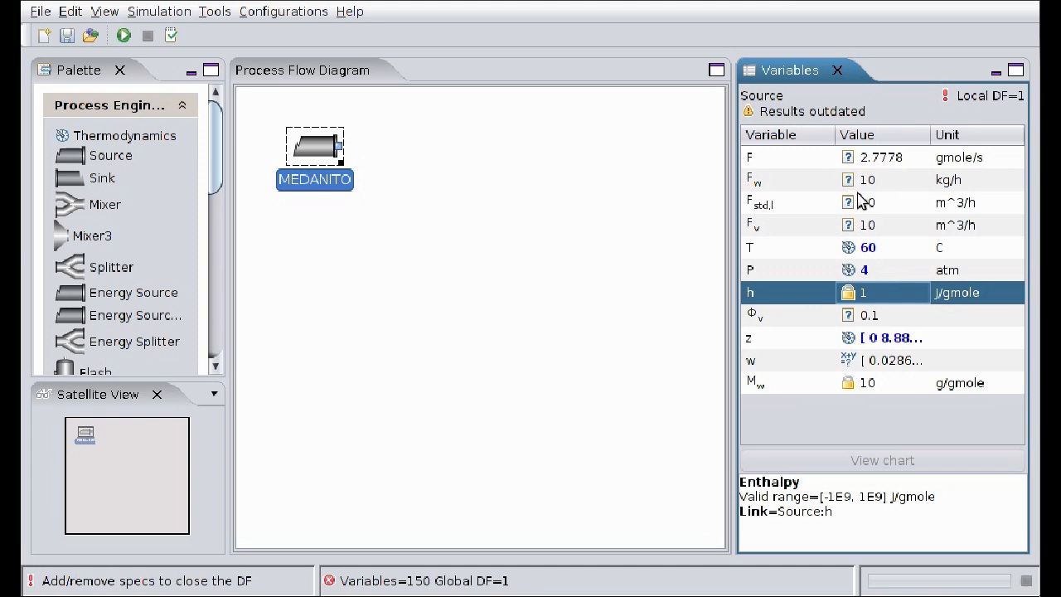
# - Set the source's mass flow to 10000 kg/h and run the simulation
pyautogui.click(891, 180)
pyautogui.write('1')
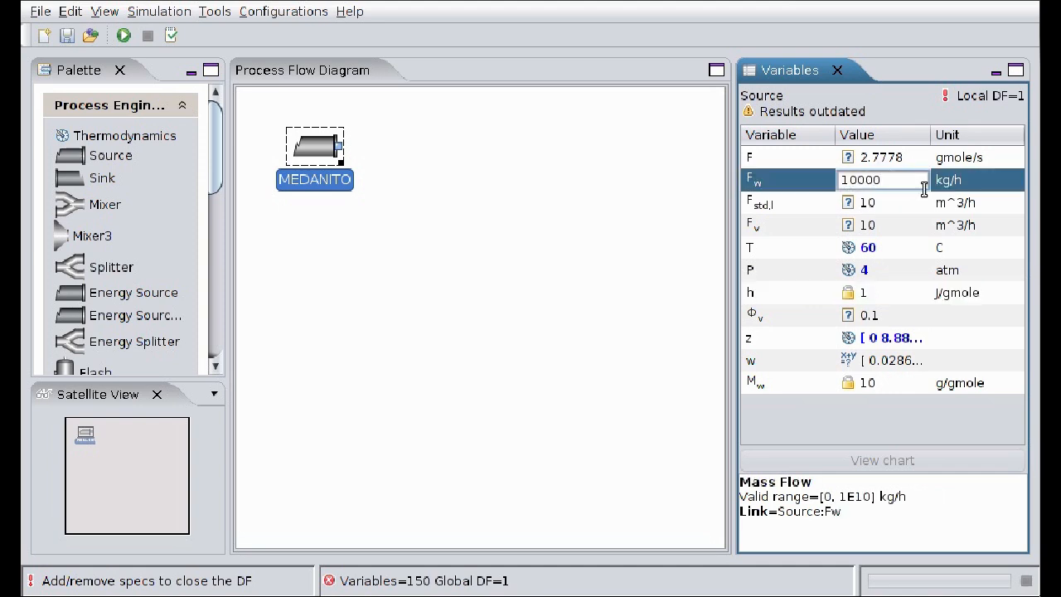
pyautogui.press('Return')
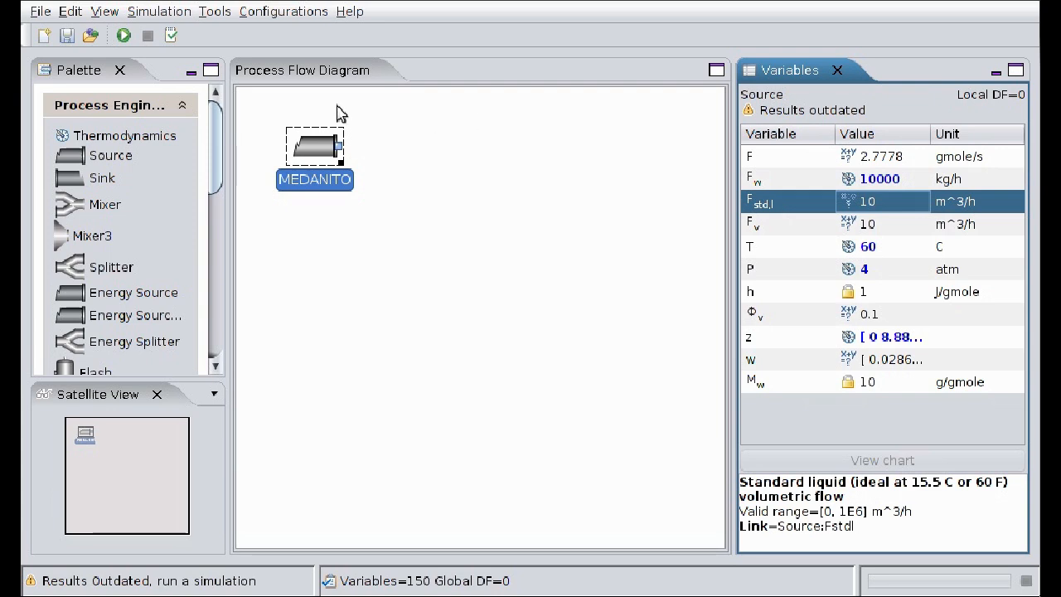
pyautogui.click(124, 36)
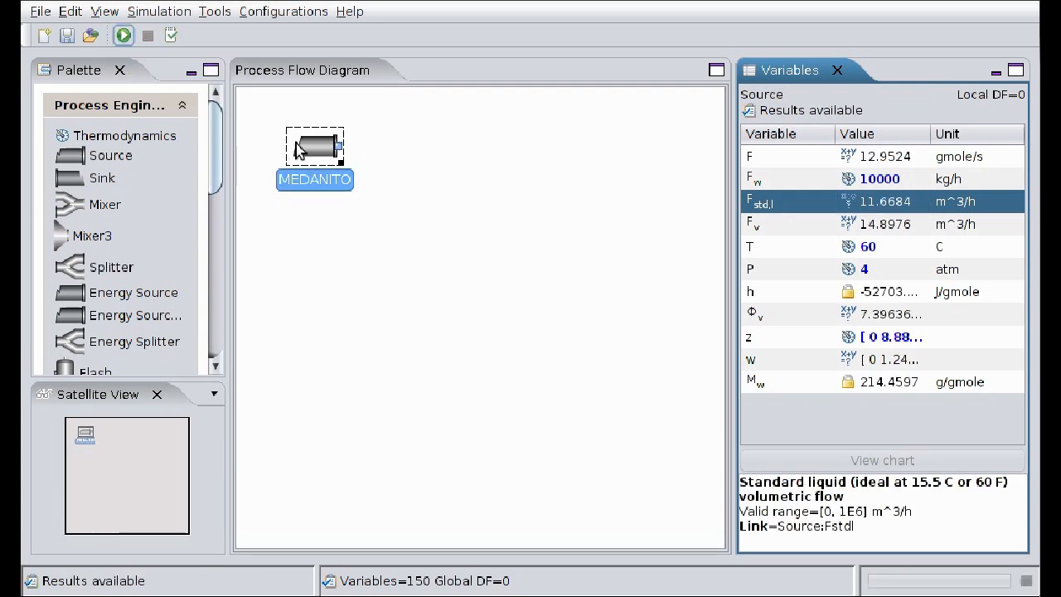
pyautogui.moveTo(309, 151)
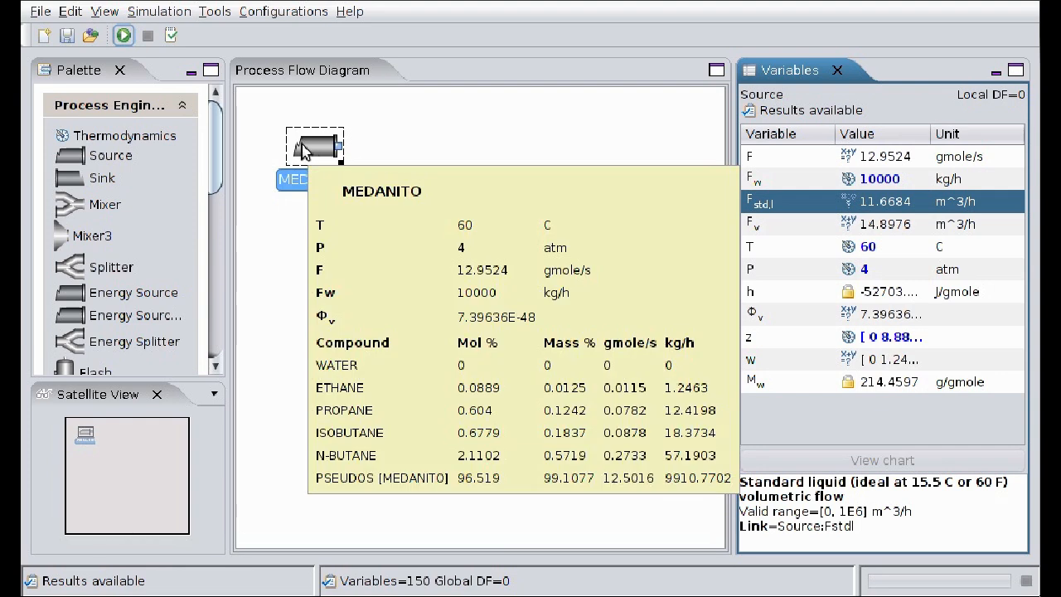